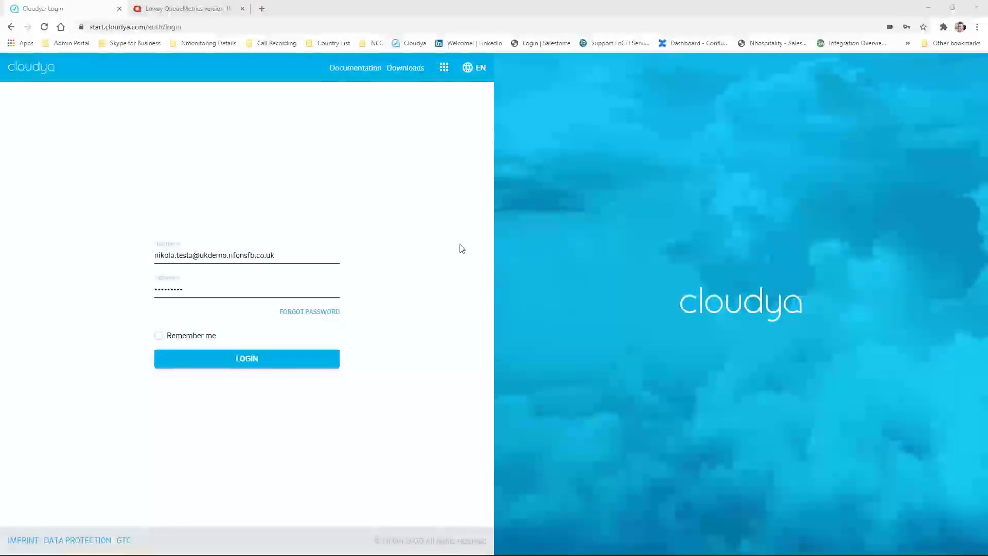
# Sign in to the Cloudya web softphone with the entered username to reach the Phone page
pyautogui.click(156, 255)
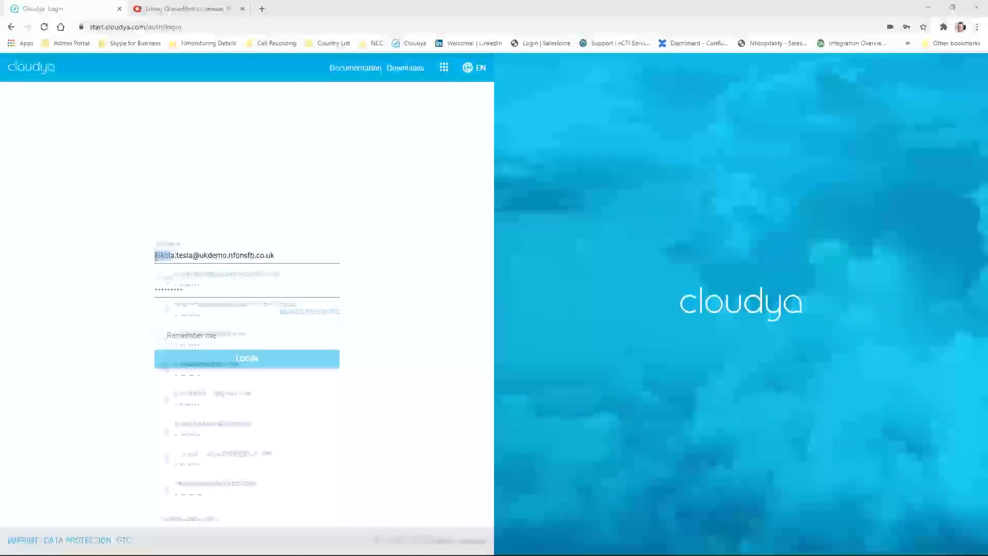
pyautogui.click(215, 252)
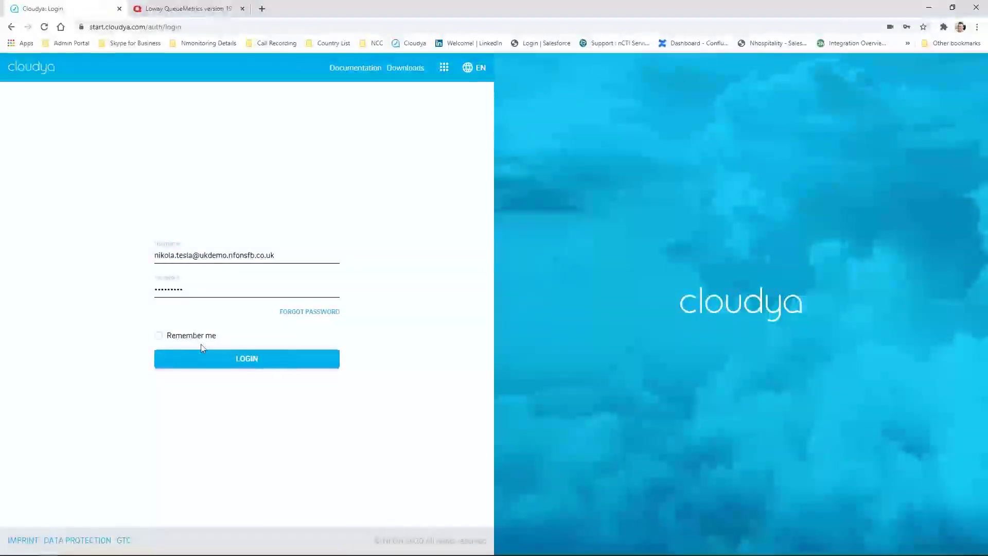
pyautogui.click(213, 362)
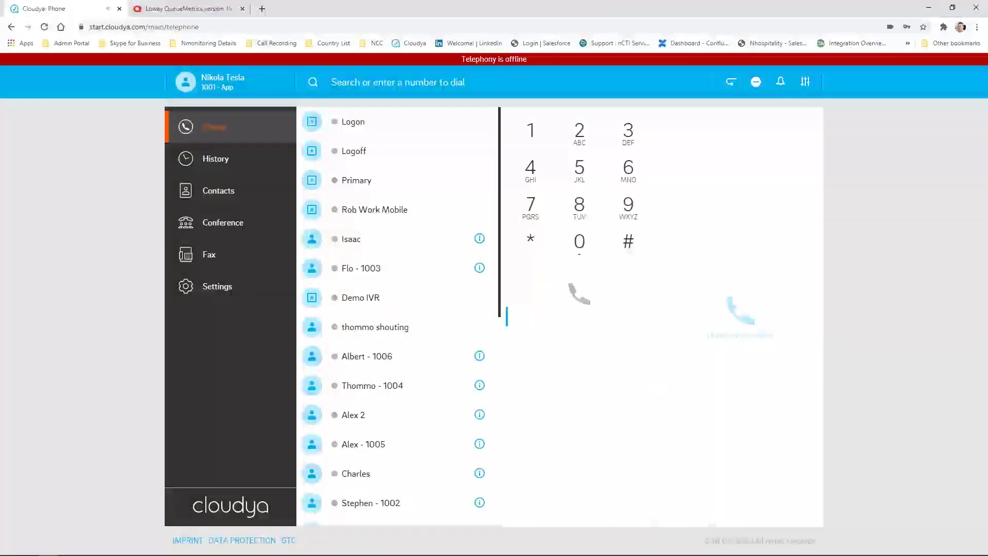
pyautogui.click(205, 92)
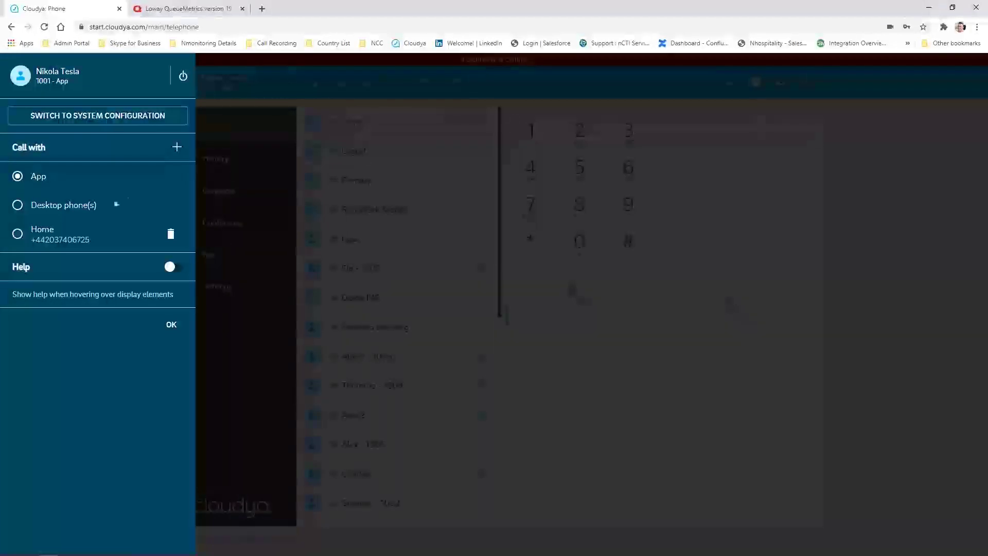
pyautogui.click(17, 236)
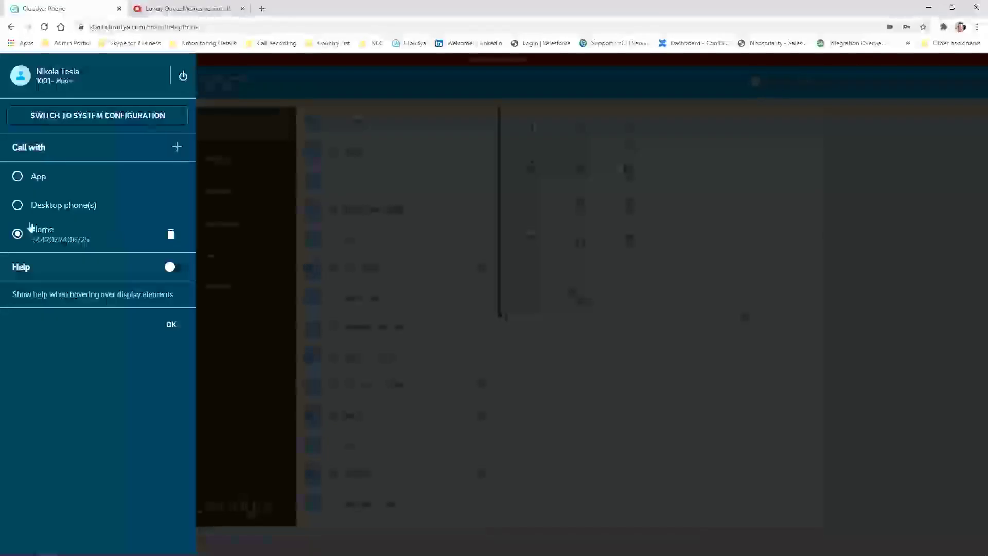
pyautogui.click(17, 178)
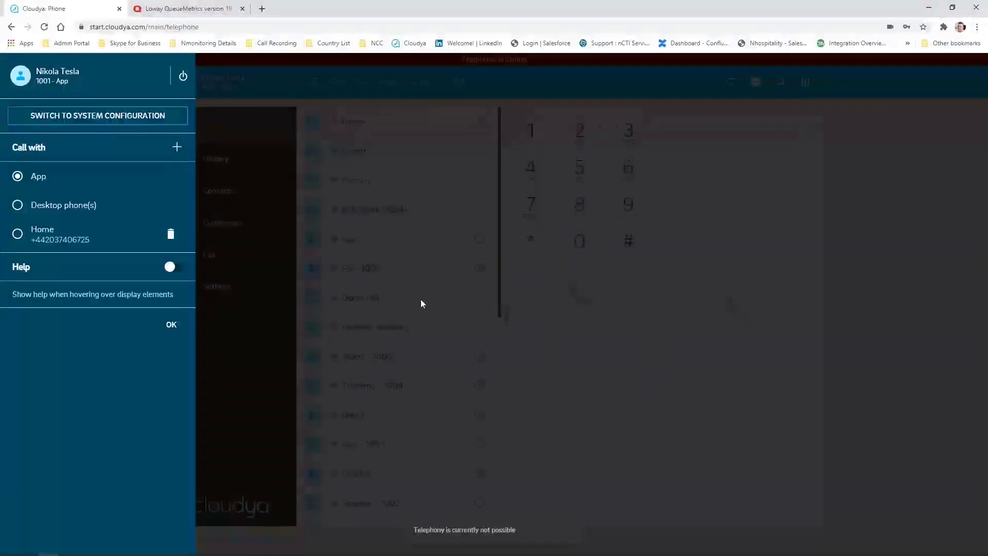
pyautogui.click(790, 244)
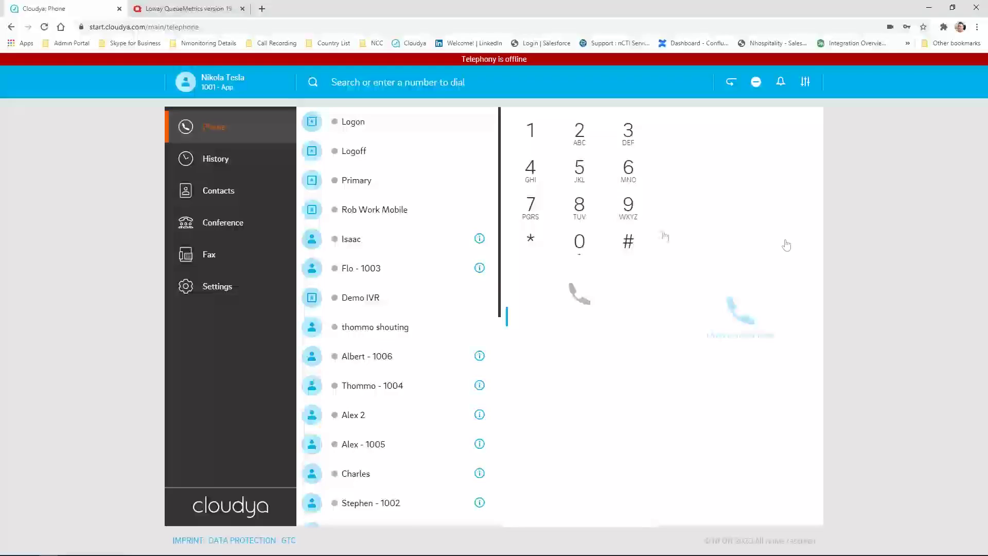
pyautogui.scroll(-2, 408, 142)
pyautogui.scroll(2, 408, 142)
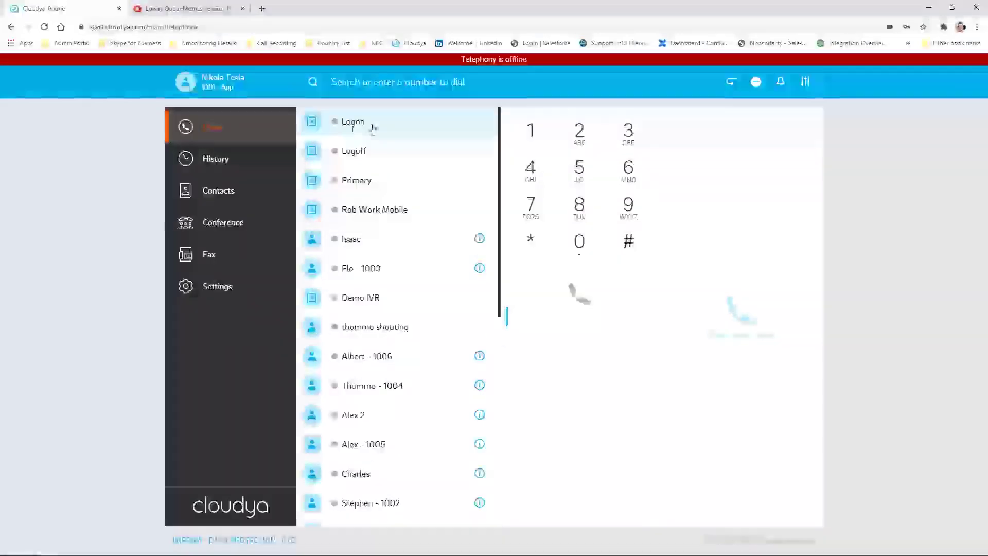
pyautogui.click(364, 128)
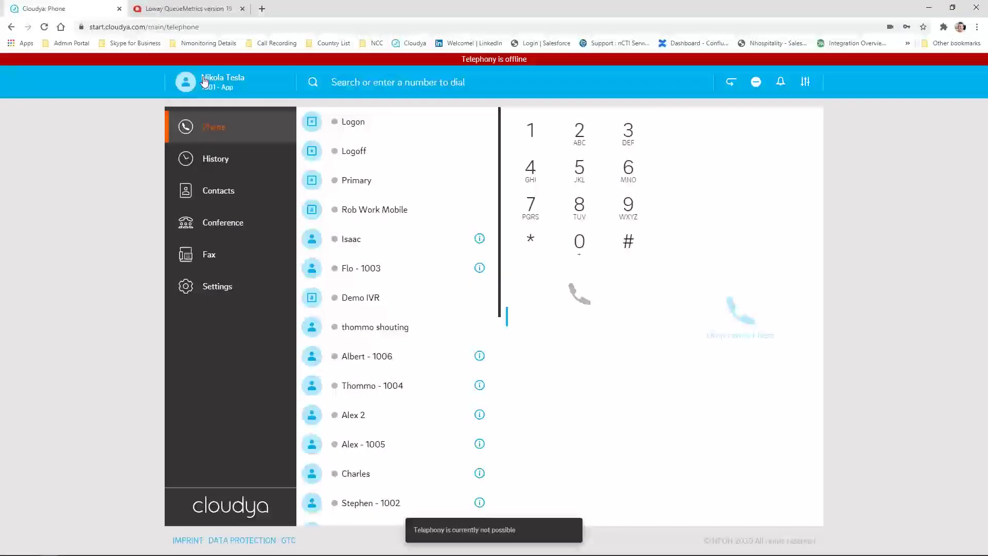
pyautogui.moveTo(391, 121); pyautogui.dragTo(761, 310)
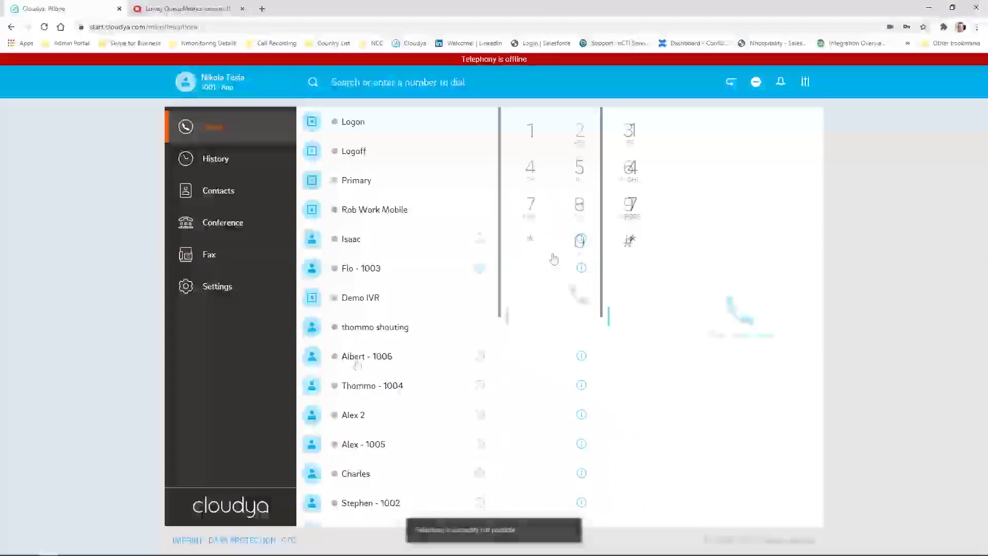
# Check the site's cookies, reload the softphone page, and dial Logon from the Phone page
pyautogui.click(80, 26)
pyautogui.click(114, 215)
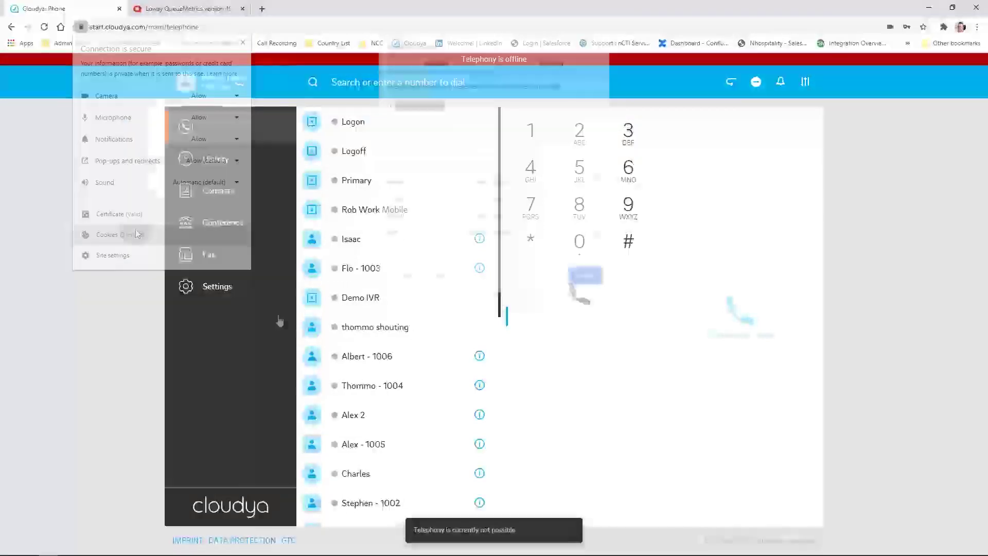
pyautogui.click(597, 277)
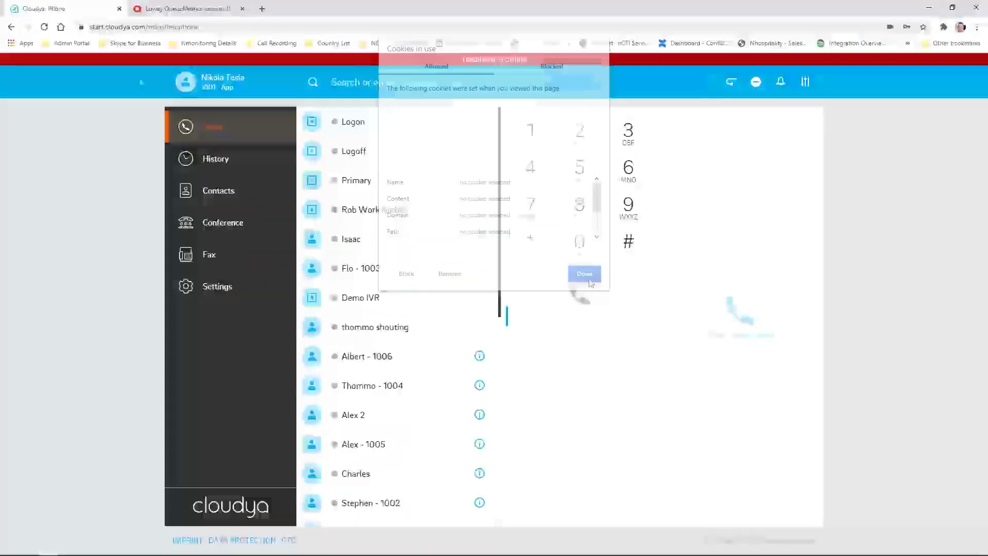
pyautogui.click(44, 28)
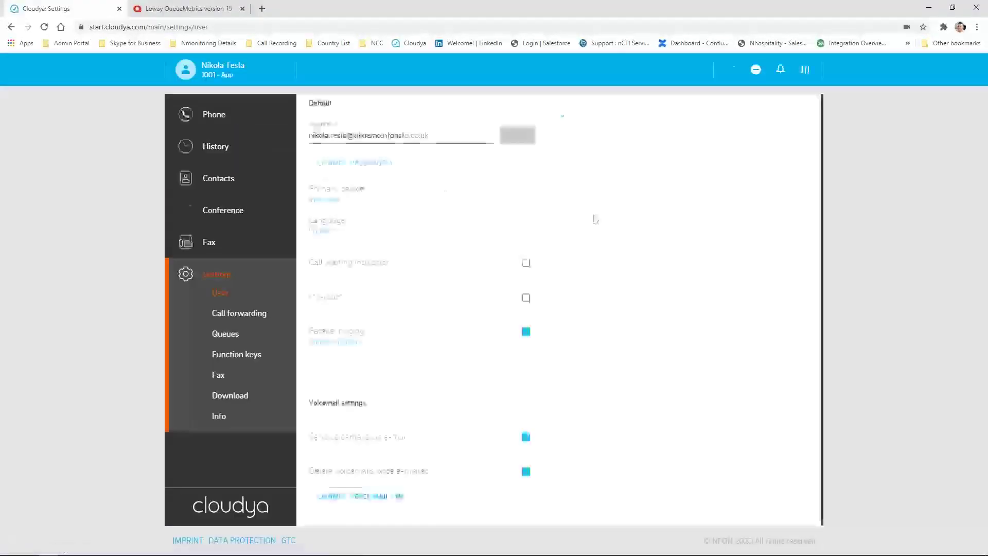
pyautogui.click(214, 114)
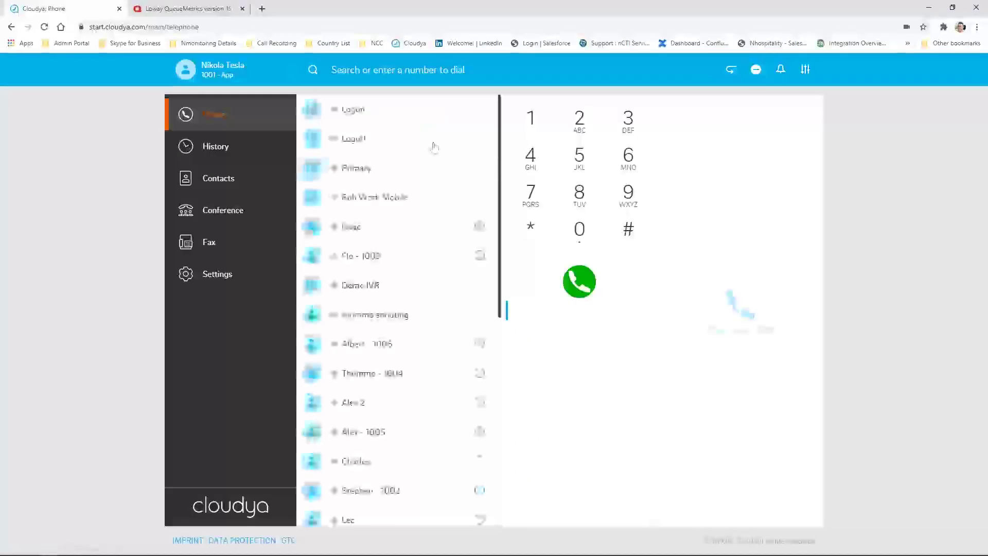
pyautogui.click(382, 120)
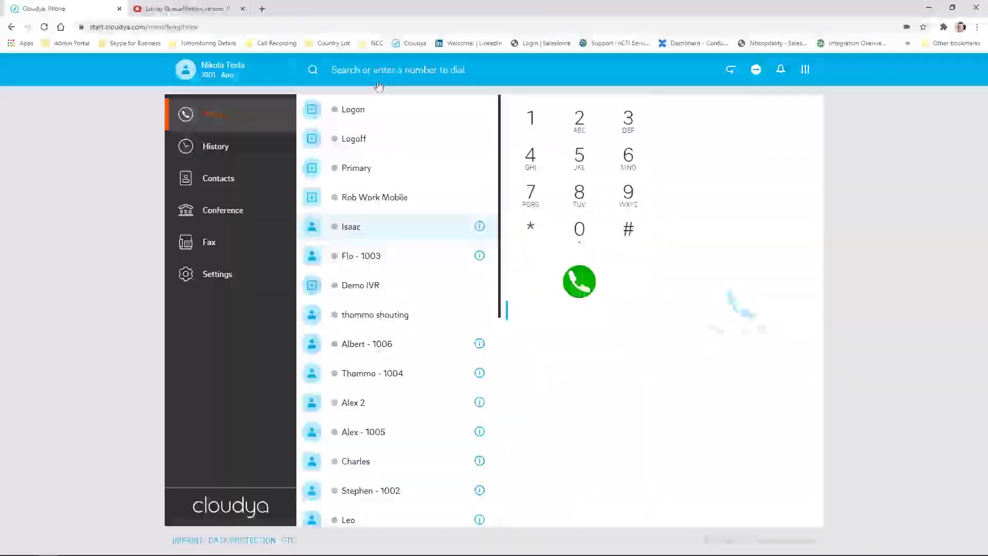
# Search 'rob', call Rob's number from his contact details, mute the microphone, then hang up
pyautogui.click(365, 71)
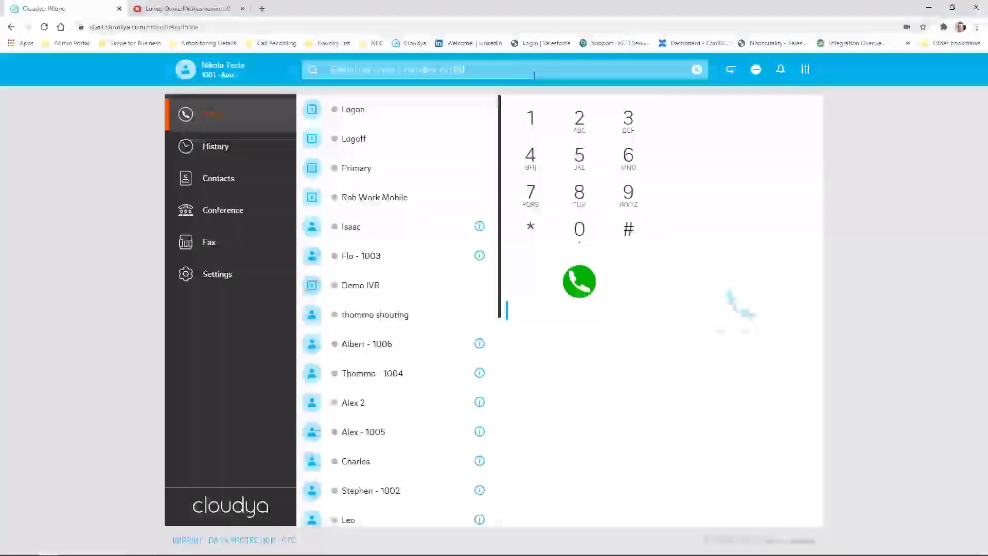
pyautogui.write('rob')
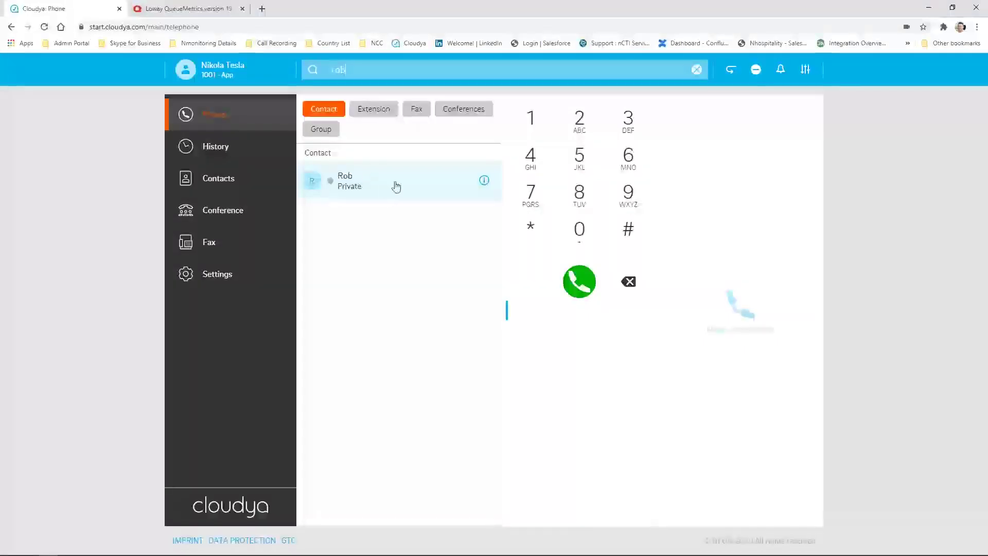
pyautogui.click(484, 182)
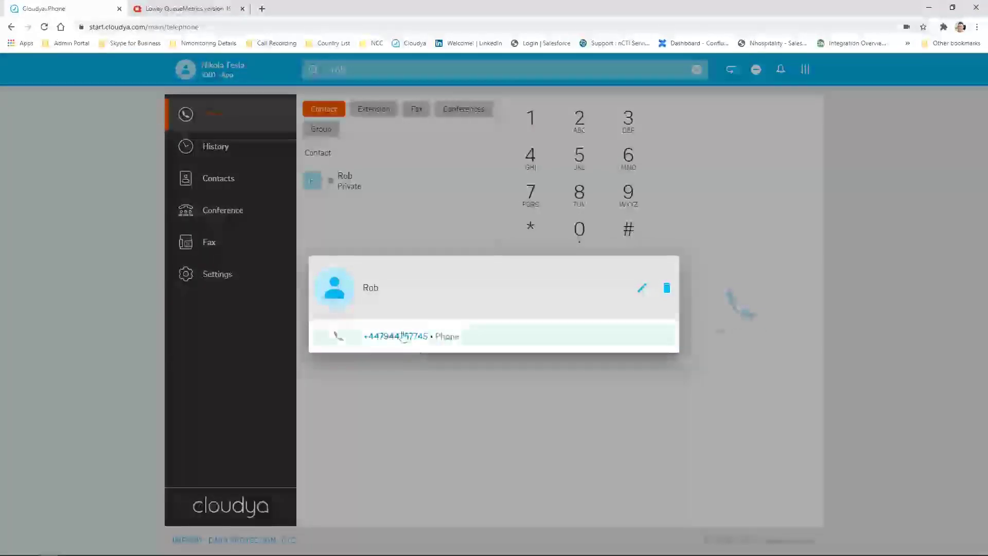
pyautogui.click(404, 344)
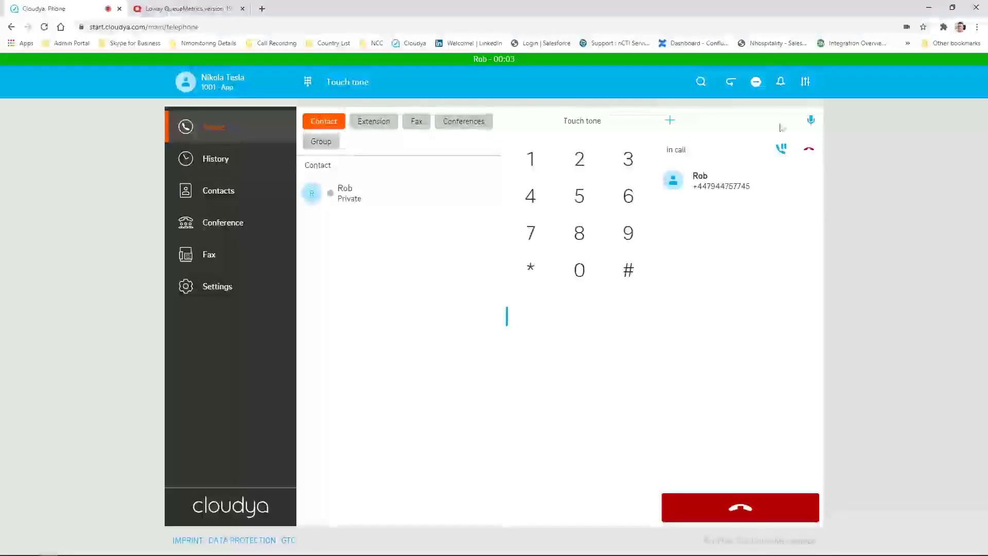
pyautogui.click(810, 120)
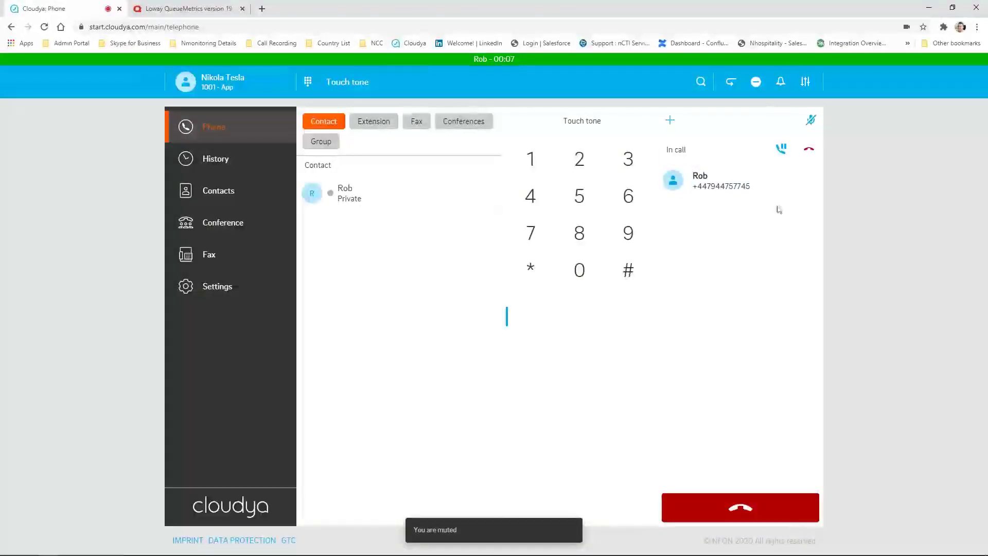
pyautogui.click(730, 509)
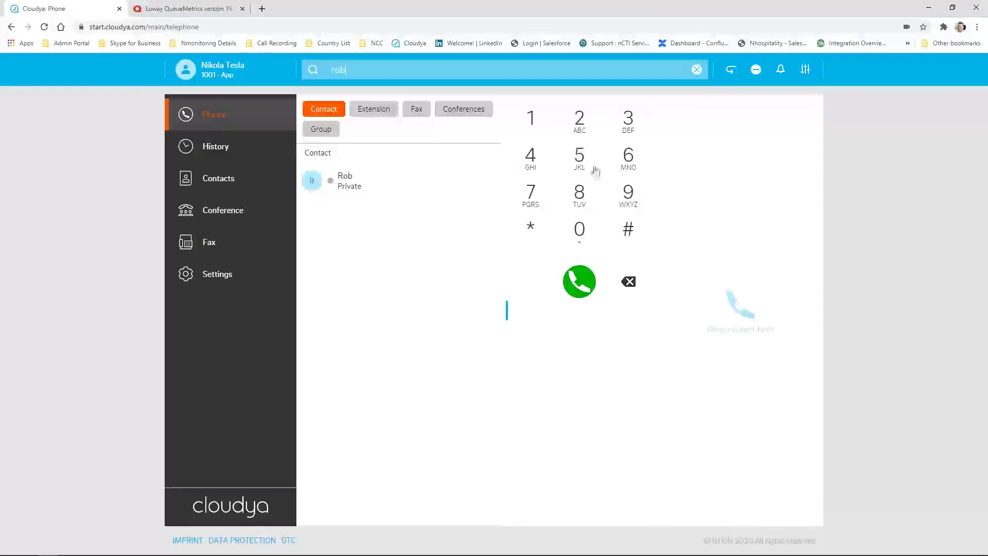
pyautogui.click(729, 75)
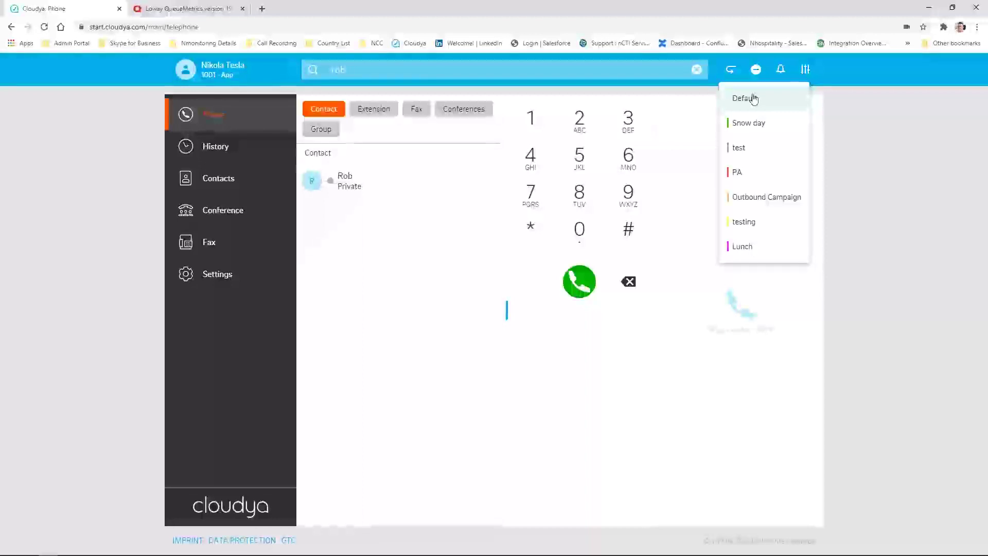
pyautogui.click(752, 246)
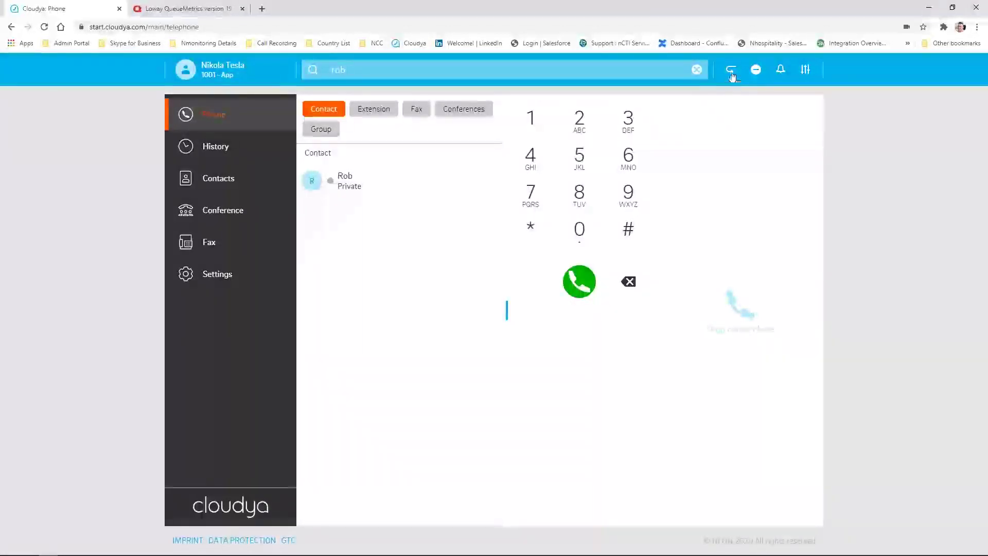
pyautogui.click(731, 76)
pyautogui.click(741, 99)
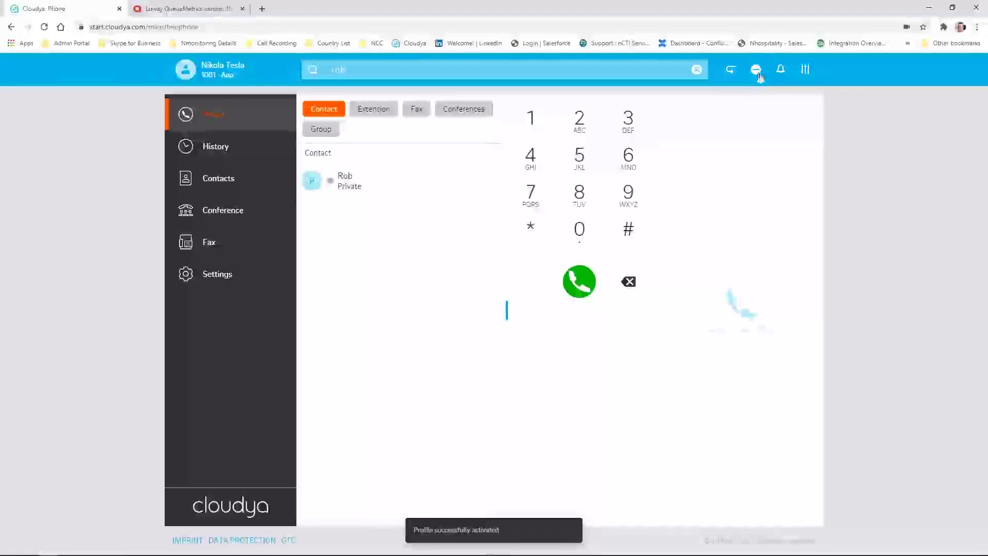
pyautogui.click(781, 72)
pyautogui.click(781, 73)
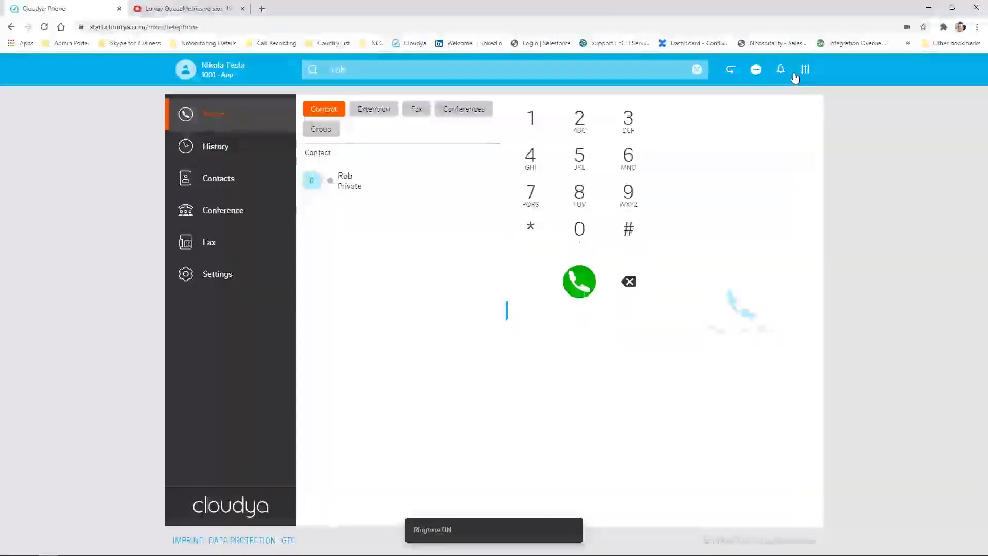
pyautogui.click(805, 69)
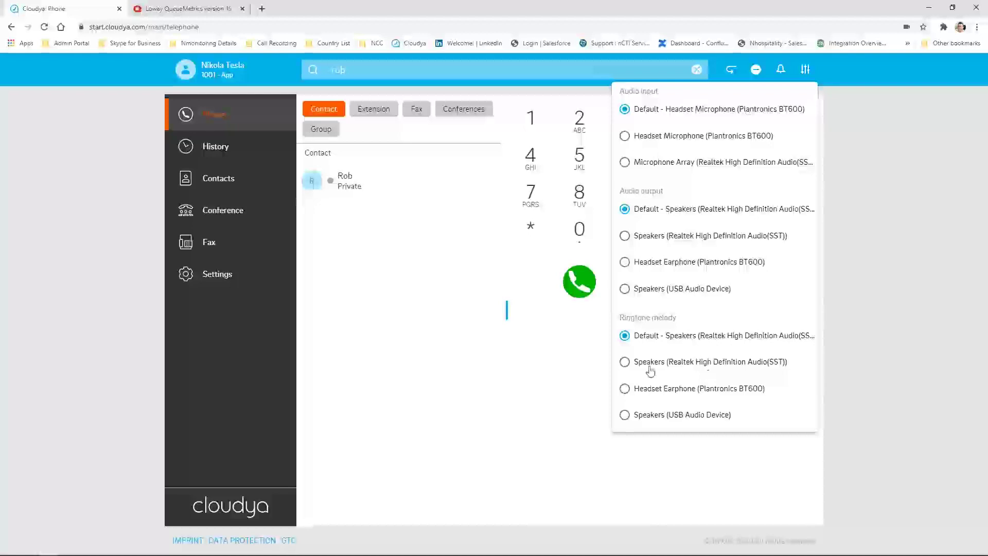
pyautogui.click(694, 364)
pyautogui.click(695, 335)
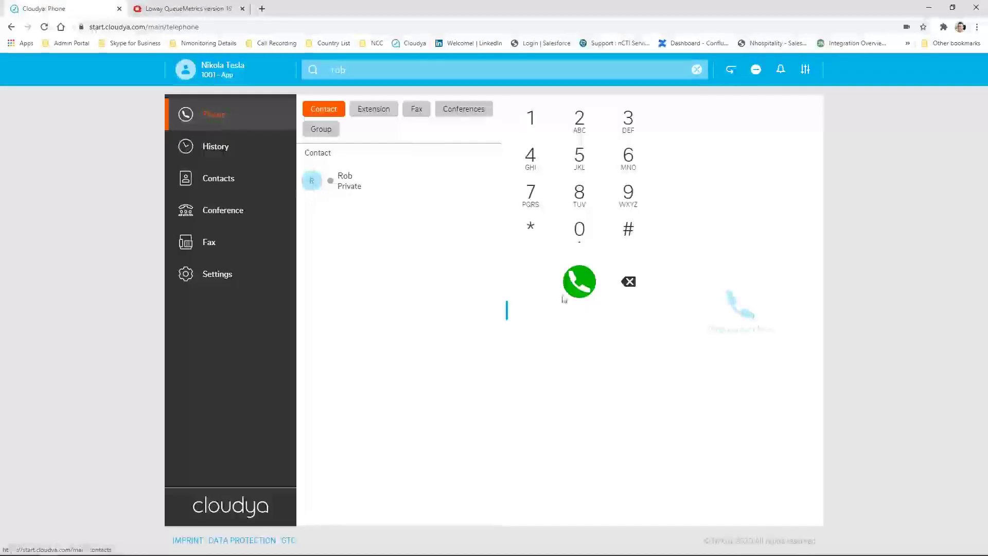
# Clear the search and call Rob Work Mobile via the app, then hang up
pyautogui.click(696, 69)
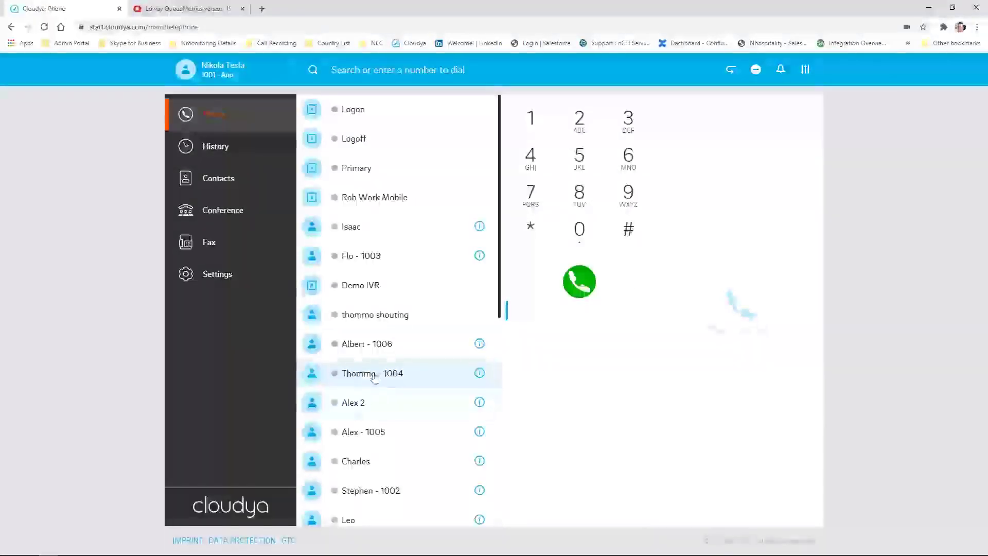
pyautogui.scroll(-2, 381, 355)
pyautogui.scroll(2, 408, 375)
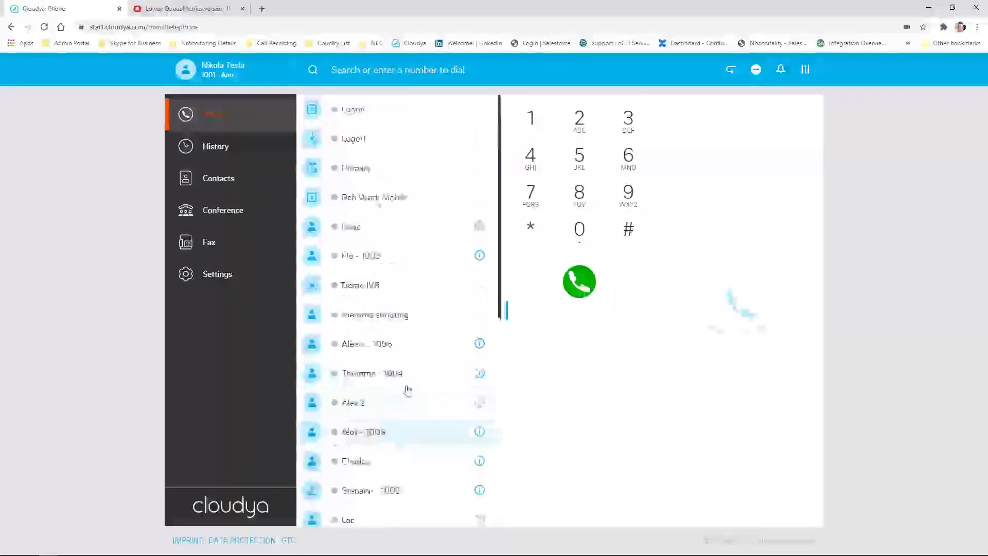
pyautogui.rightClick(367, 200)
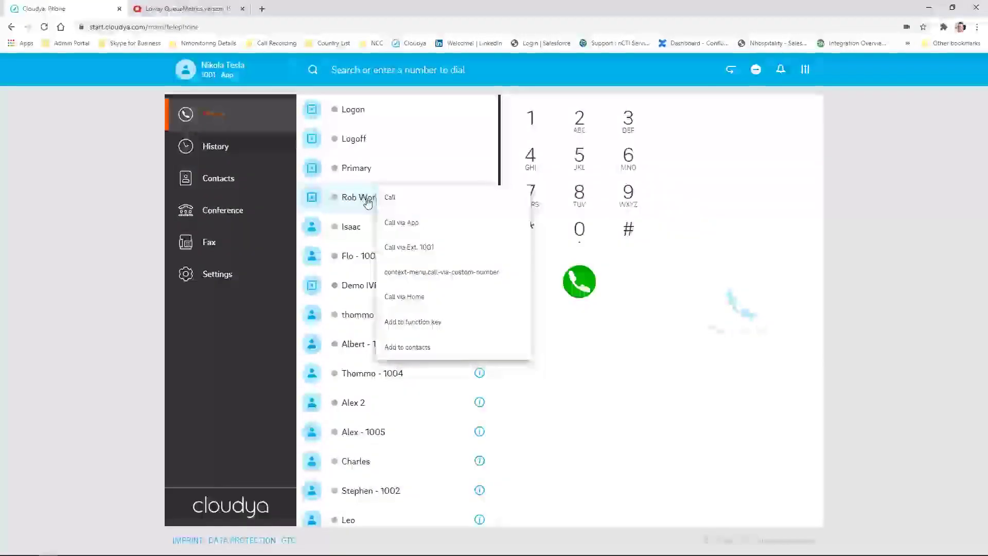
pyautogui.click(438, 222)
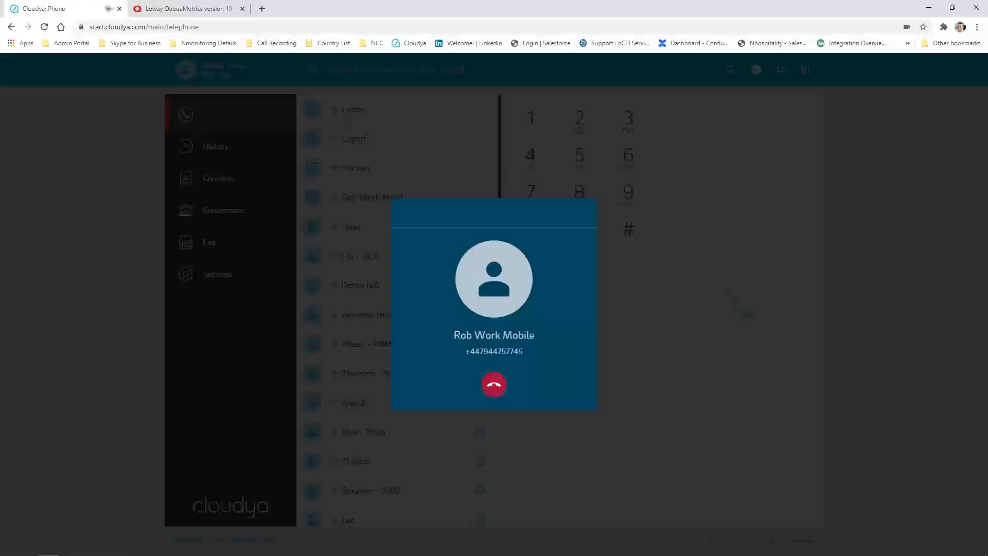
pyautogui.click(492, 384)
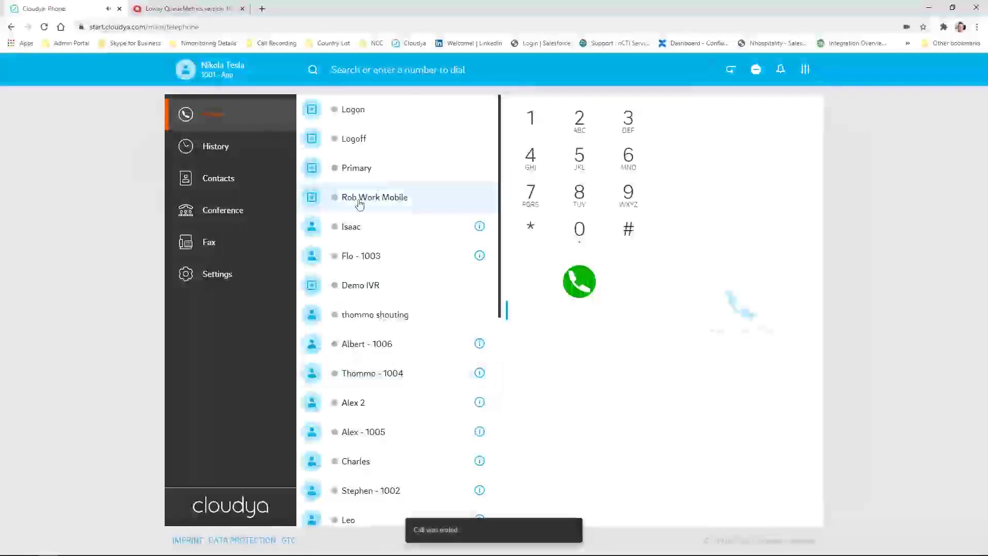
# Ring Rob Work Mobile by dragging it to the call area, then call it again, hanging up each time
pyautogui.moveTo(359, 204); pyautogui.dragTo(745, 262)
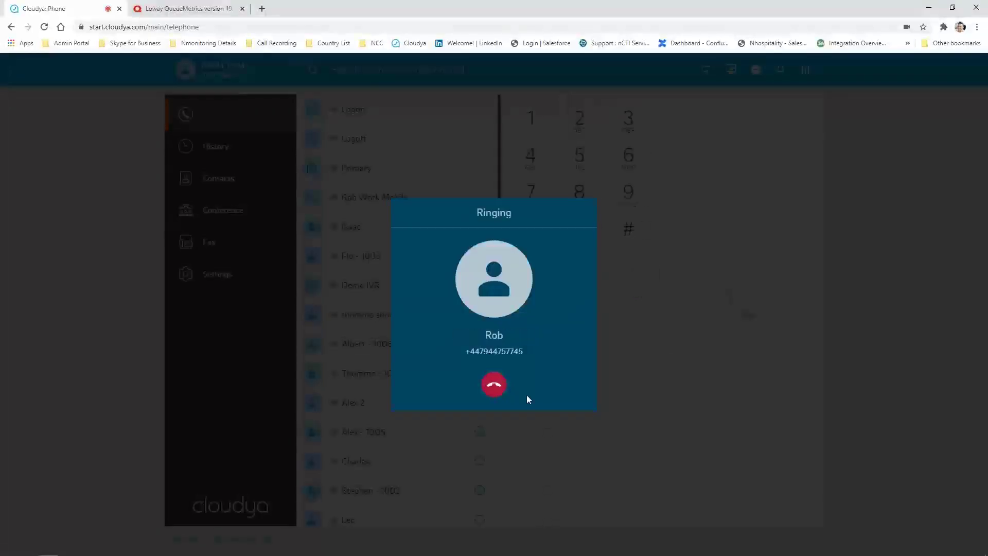
pyautogui.click(495, 387)
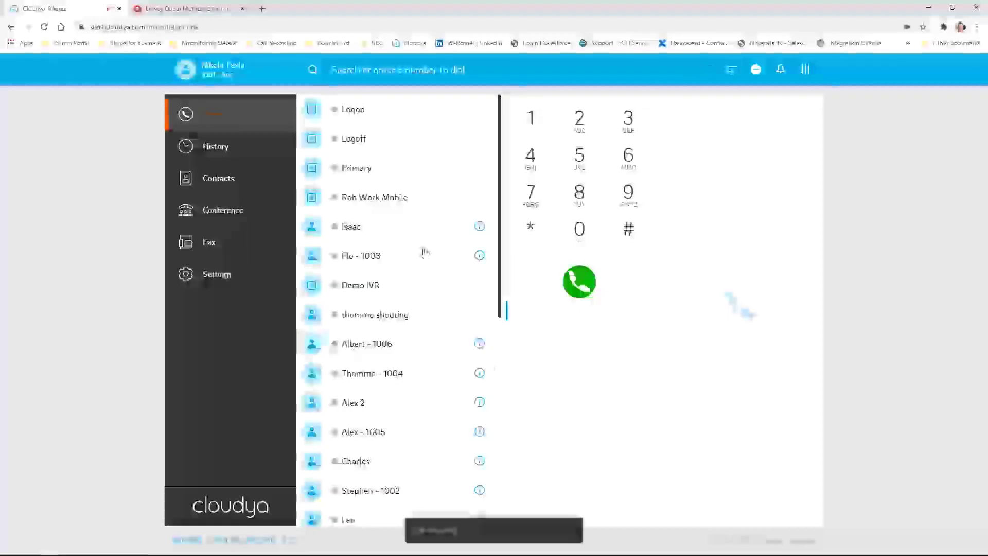
pyautogui.rightClick(385, 198)
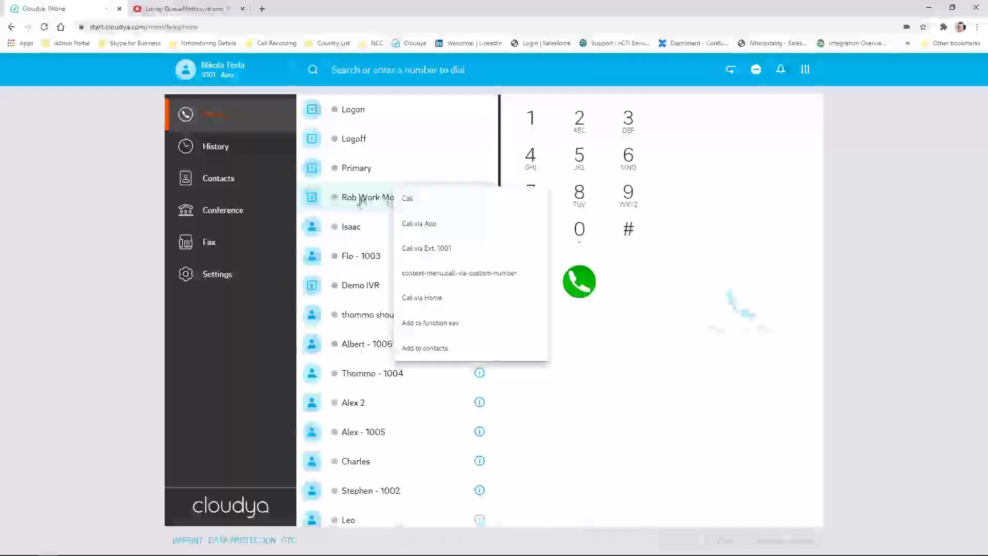
pyautogui.click(362, 201)
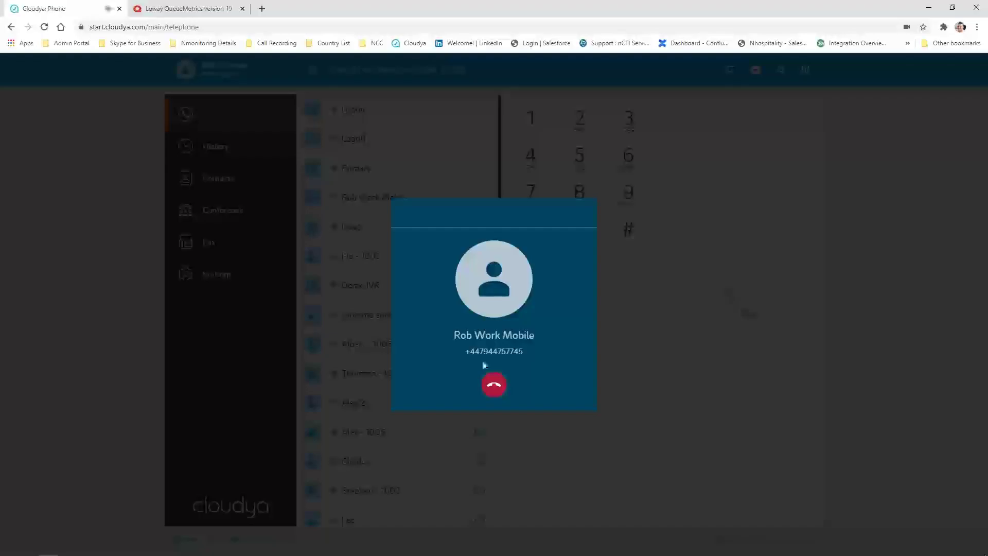
pyautogui.click(492, 394)
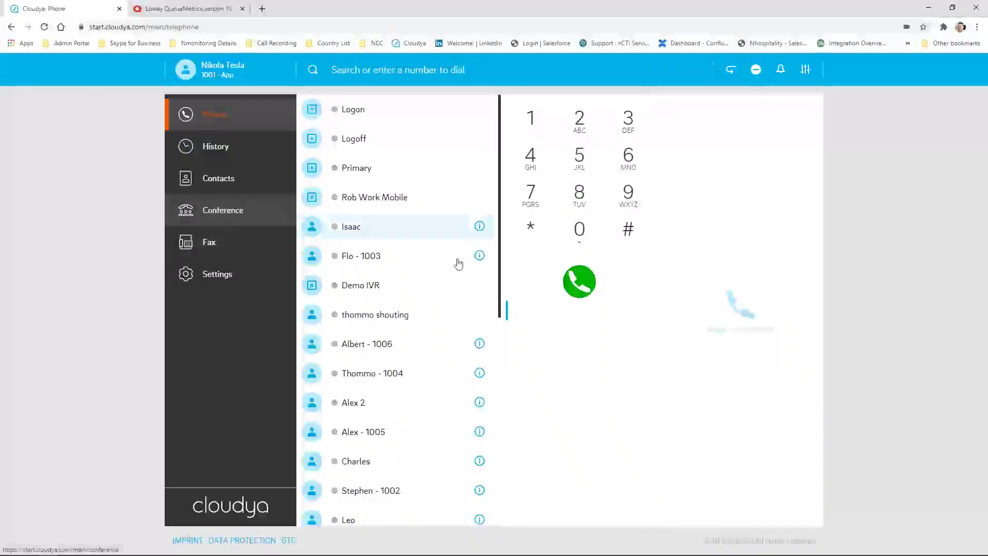
# Expand the favourites, scroll through call history, check the empty Voicemails tab, and open Contacts
pyautogui.click(506, 310)
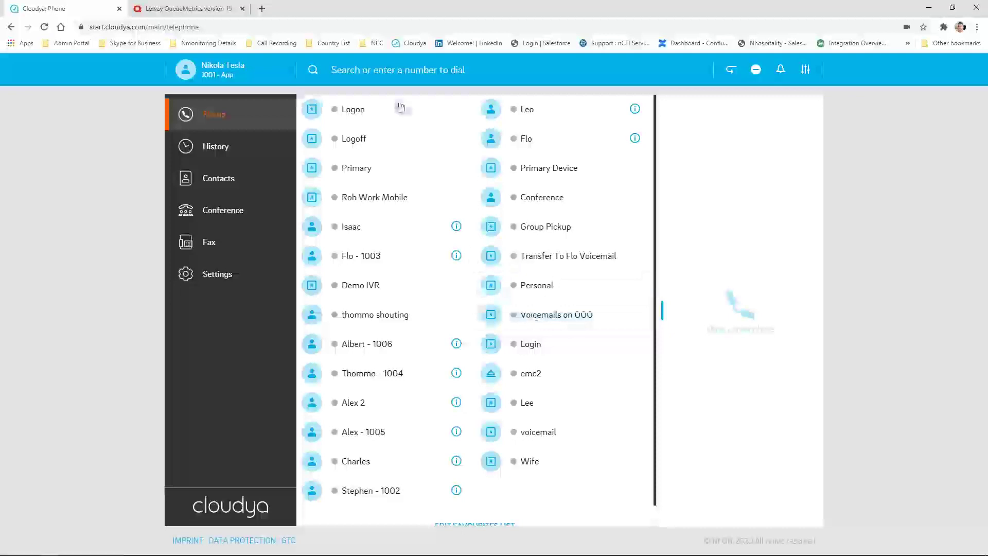
pyautogui.click(260, 157)
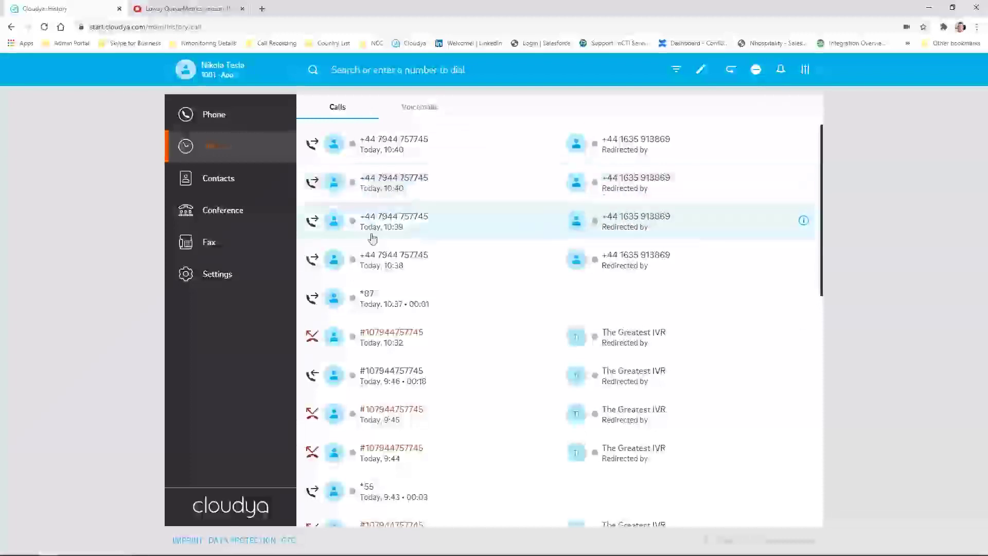
pyautogui.scroll(-1, 400, 388)
pyautogui.scroll(-6, 400, 388)
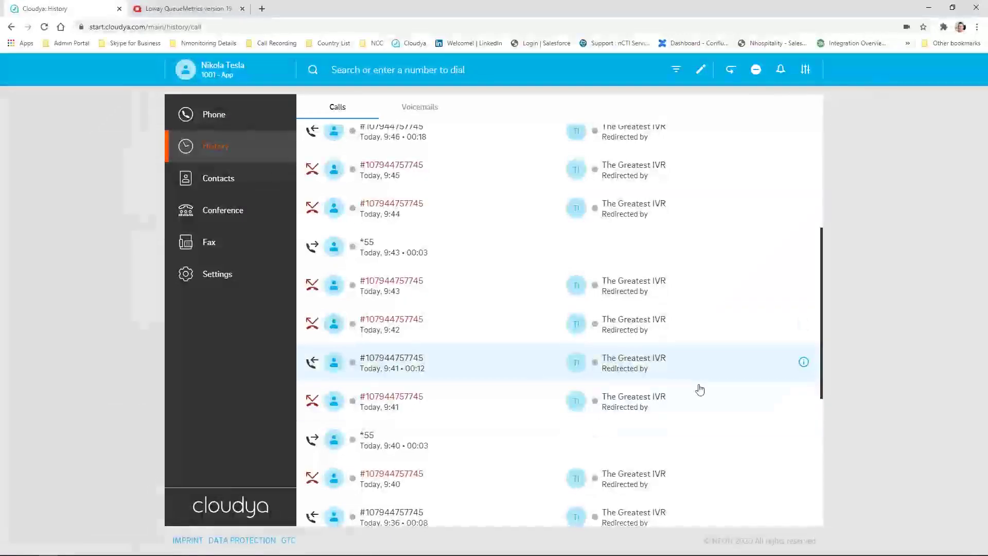
pyautogui.scroll(1, 699, 388)
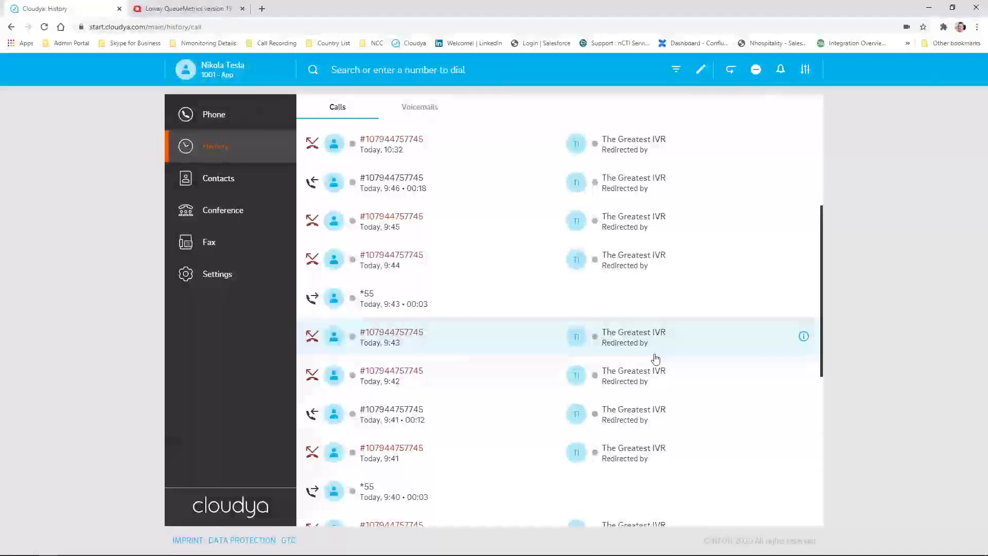
pyautogui.scroll(4, 620, 333)
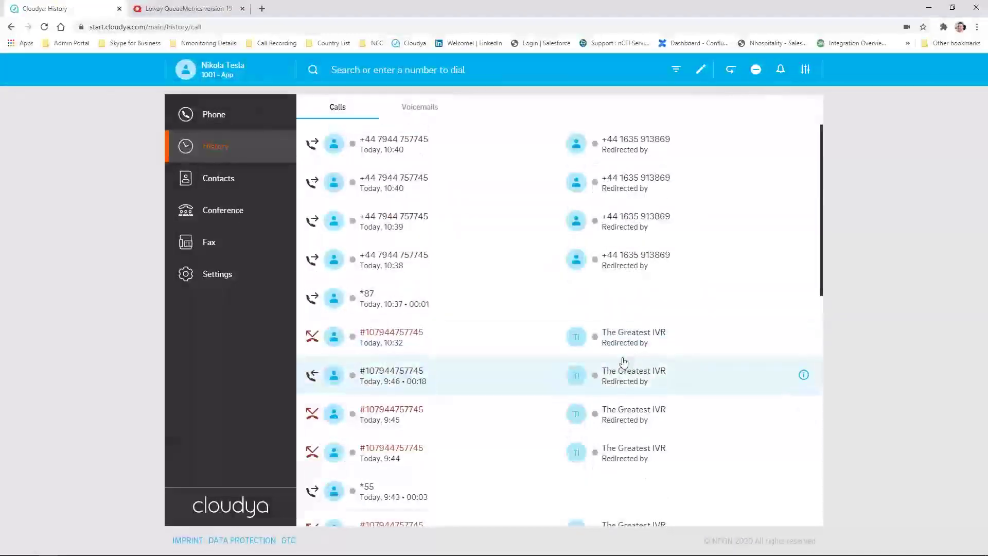
pyautogui.click(406, 108)
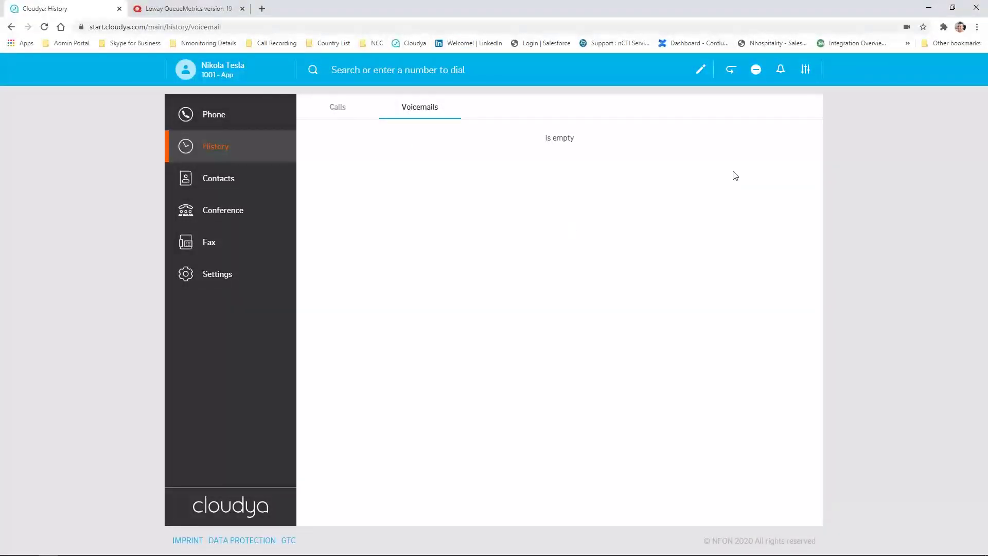
pyautogui.click(216, 178)
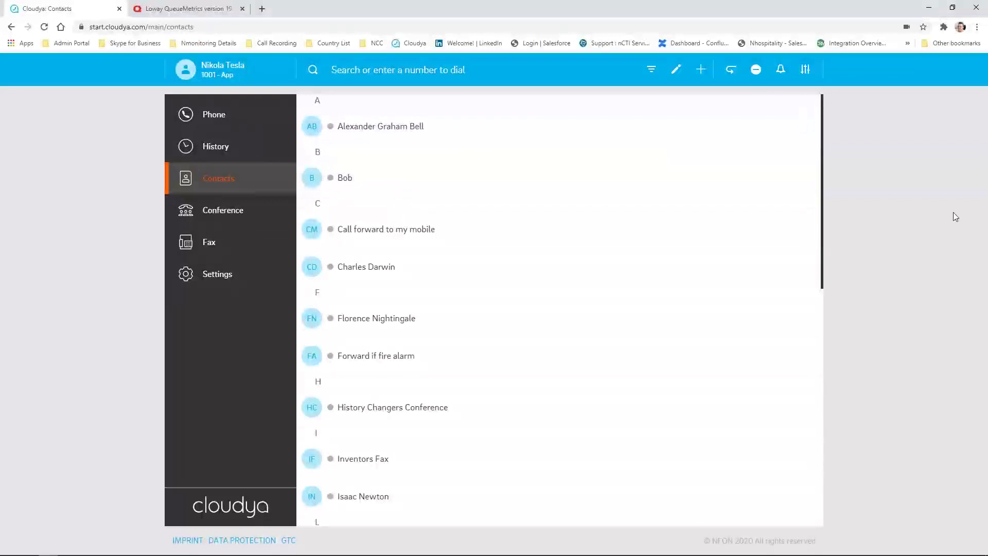
# Filter contacts to Private, save a new contact 'wife' with a phone number, then open Conference
pyautogui.click(651, 70)
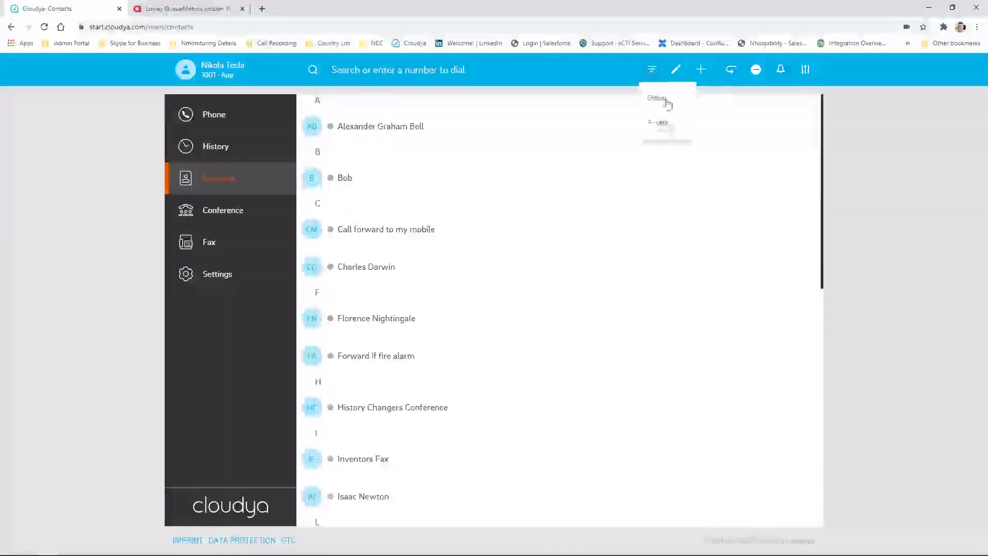
pyautogui.click(672, 125)
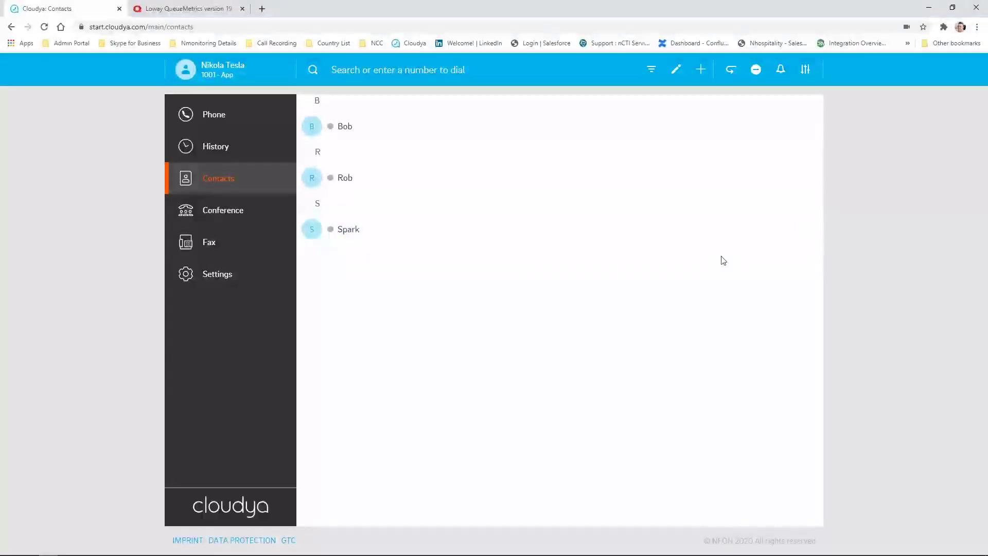
pyautogui.click(700, 69)
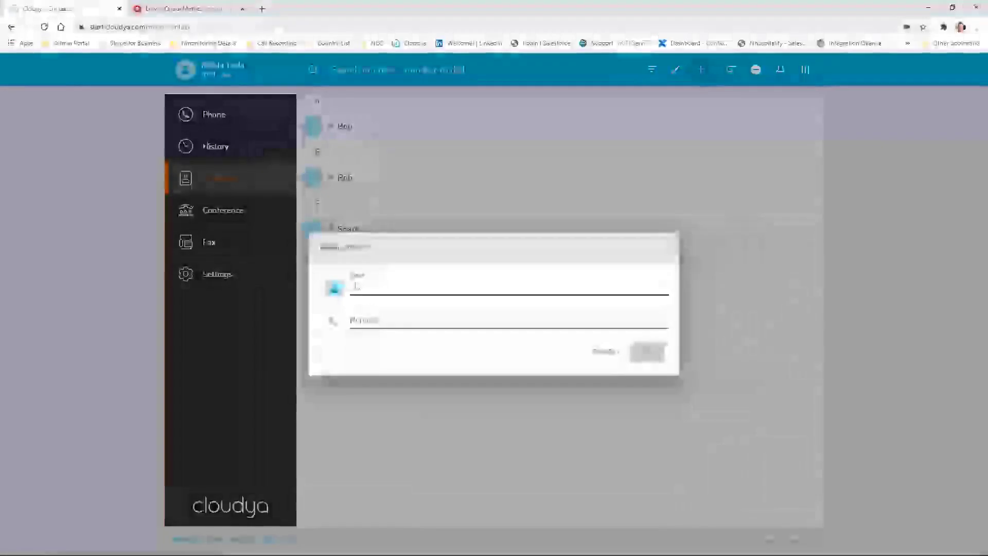
pyautogui.write('wife')
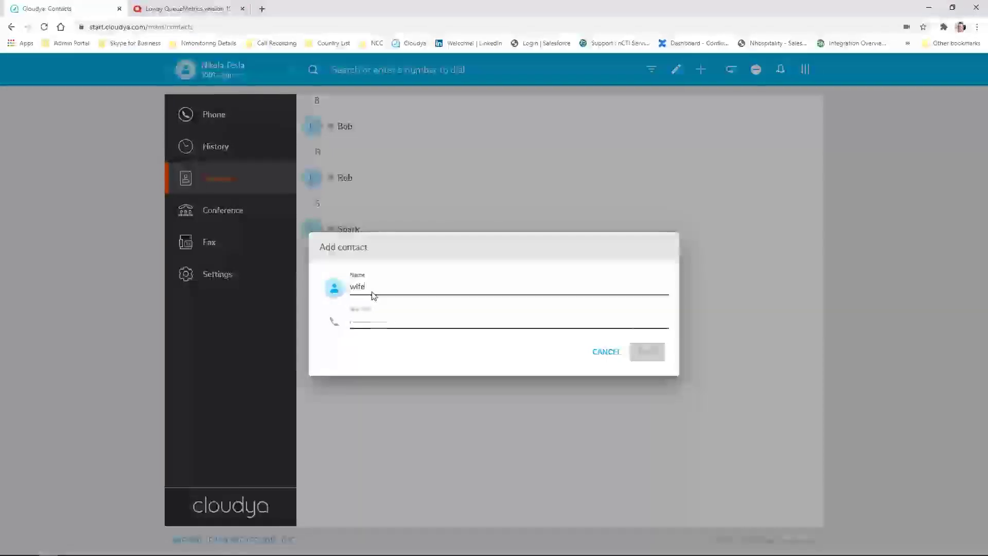
pyautogui.press('Tab')
pyautogui.write('+')
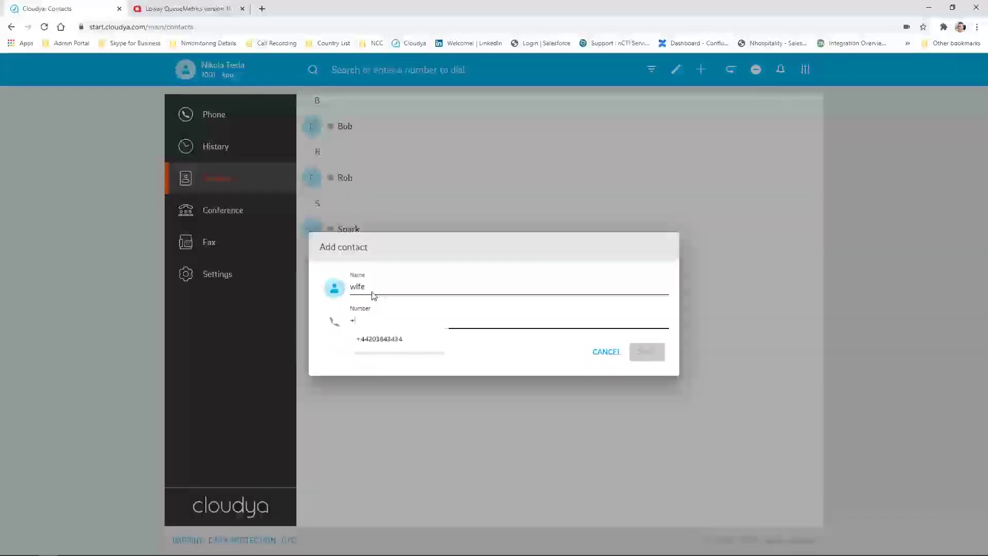
pyautogui.write('44666')
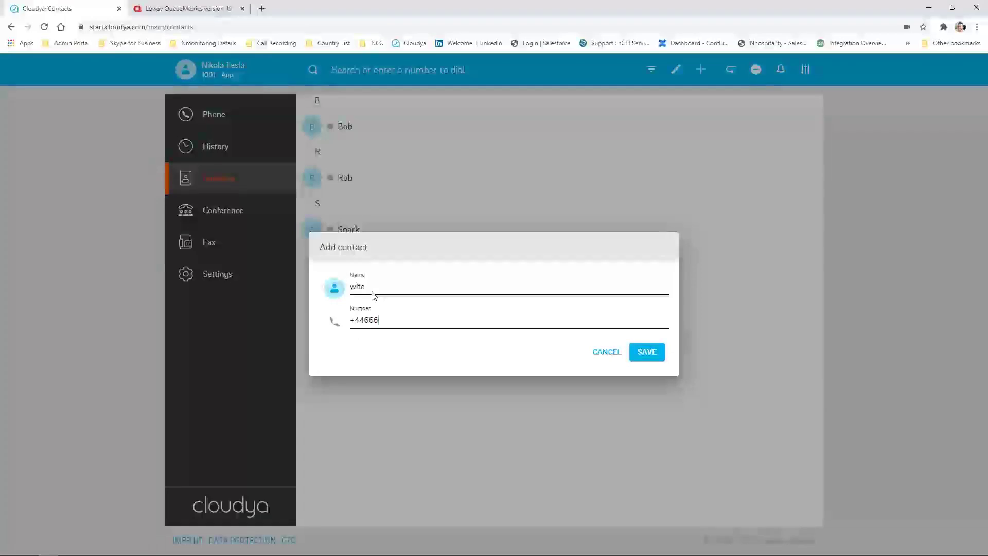
pyautogui.click(647, 352)
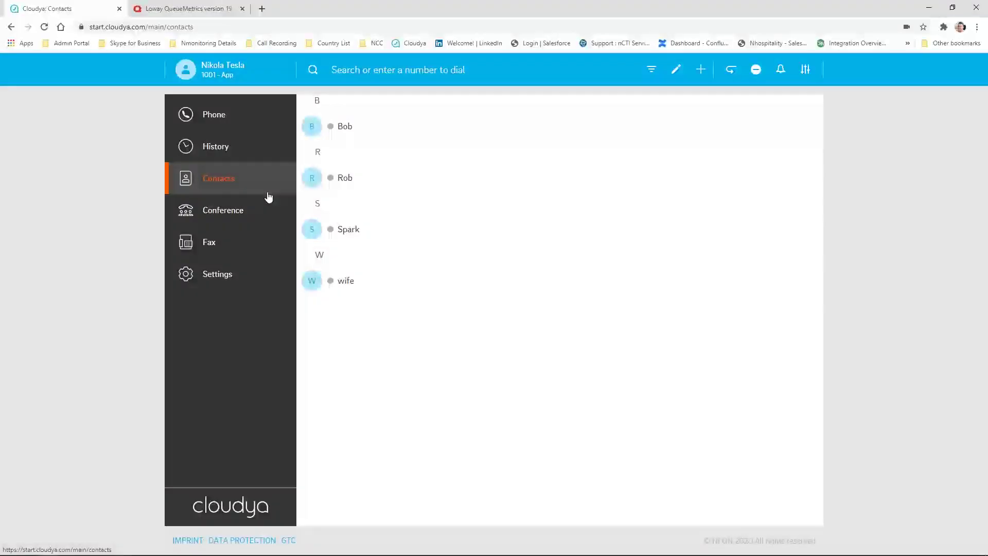
pyautogui.click(249, 209)
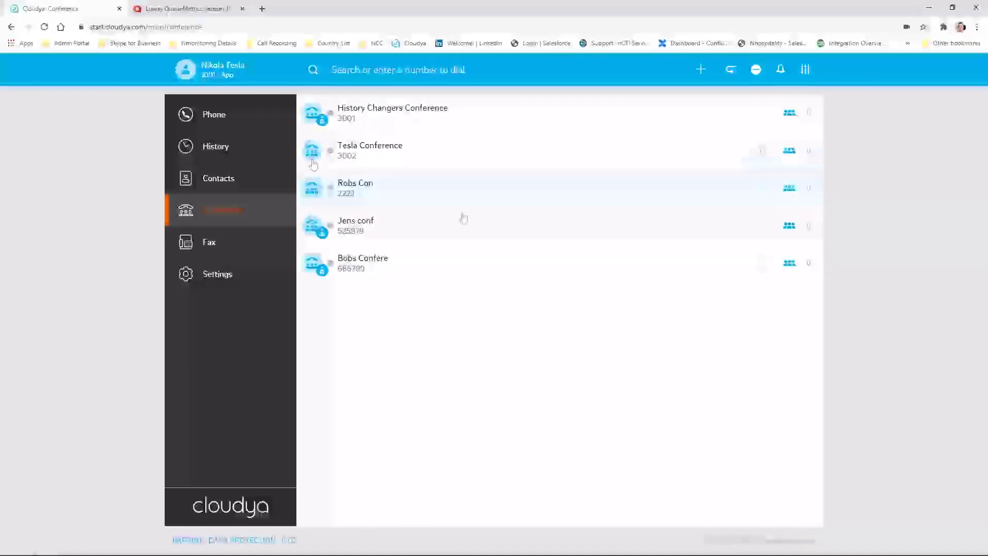
# Join the Tesla Conference room call and hang up right away
pyautogui.doubleClick(404, 145)
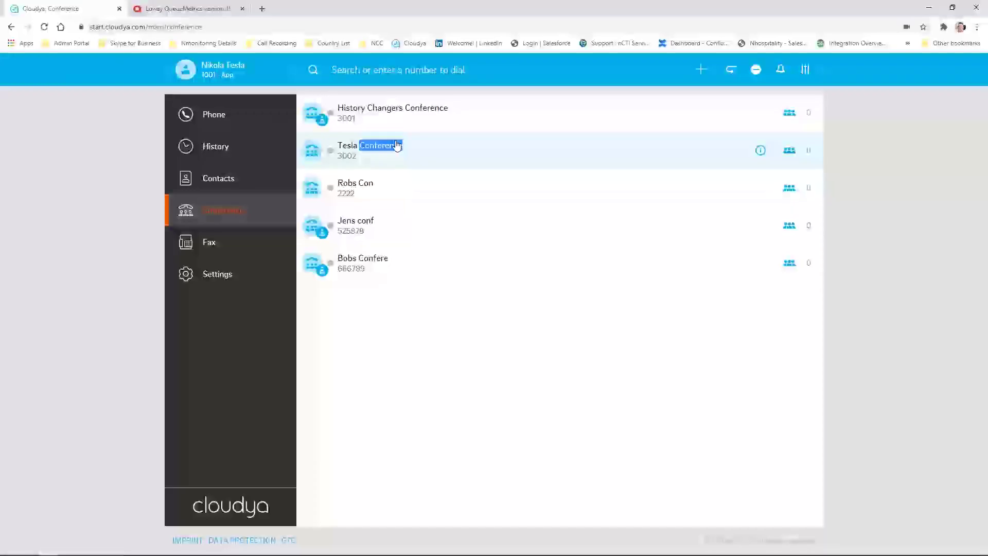
pyautogui.click(790, 151)
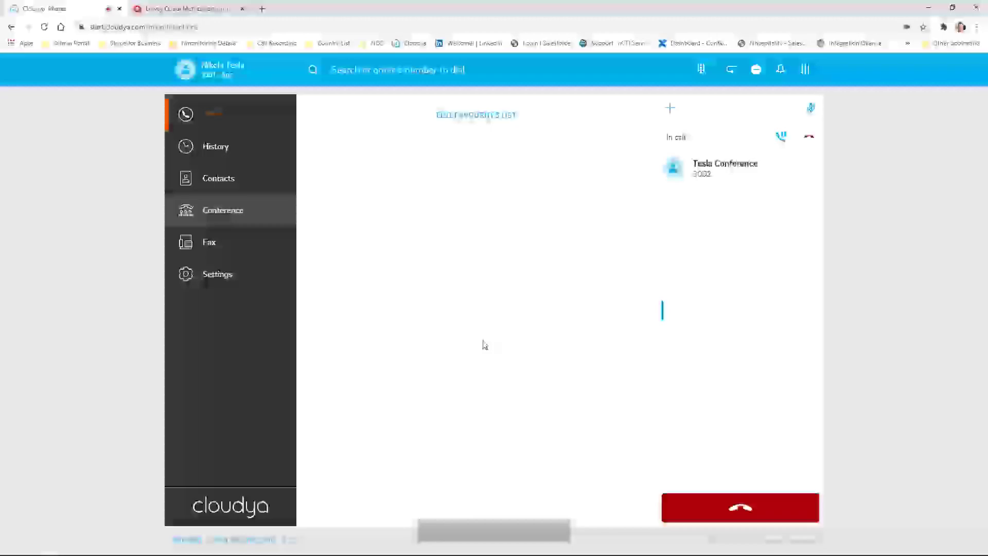
pyautogui.click(756, 504)
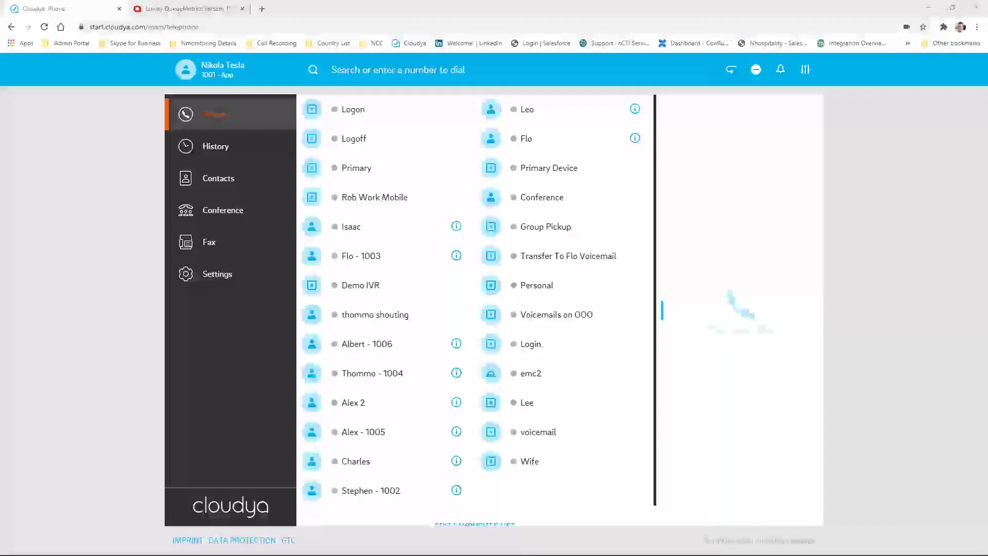
# In user Settings, set parallel ringing to a mobile number, then switch parallel ringing off
pyautogui.click(213, 274)
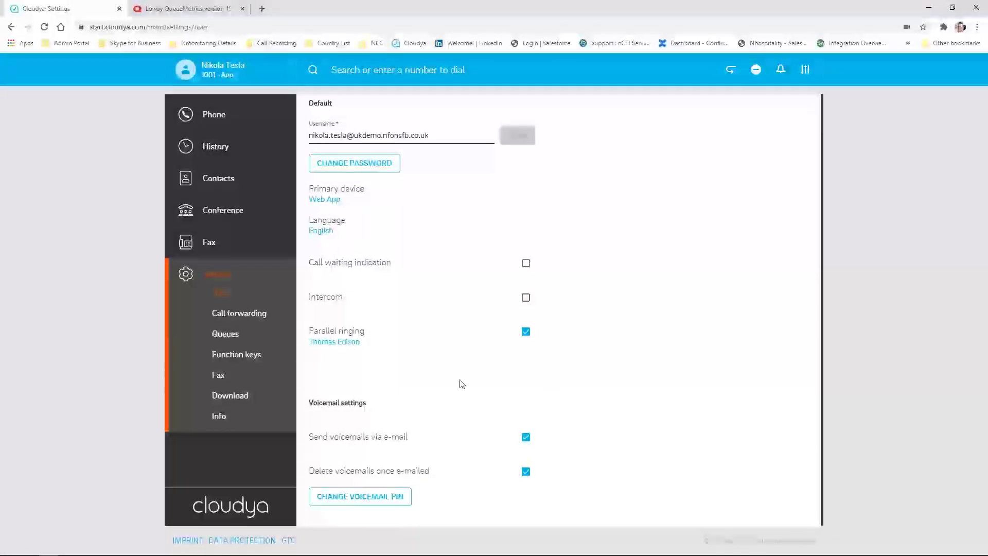
pyautogui.moveTo(311, 331); pyautogui.dragTo(362, 333)
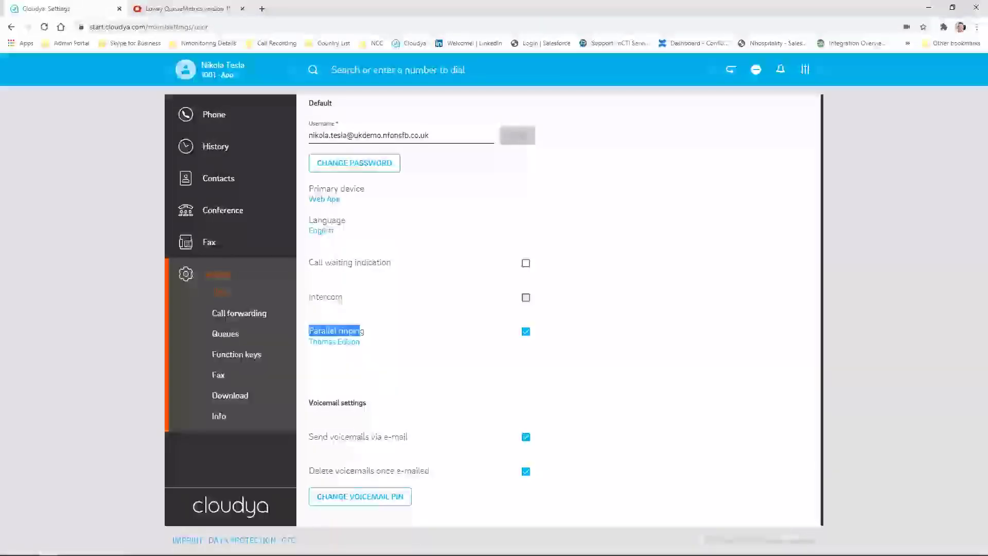
pyautogui.click(525, 331)
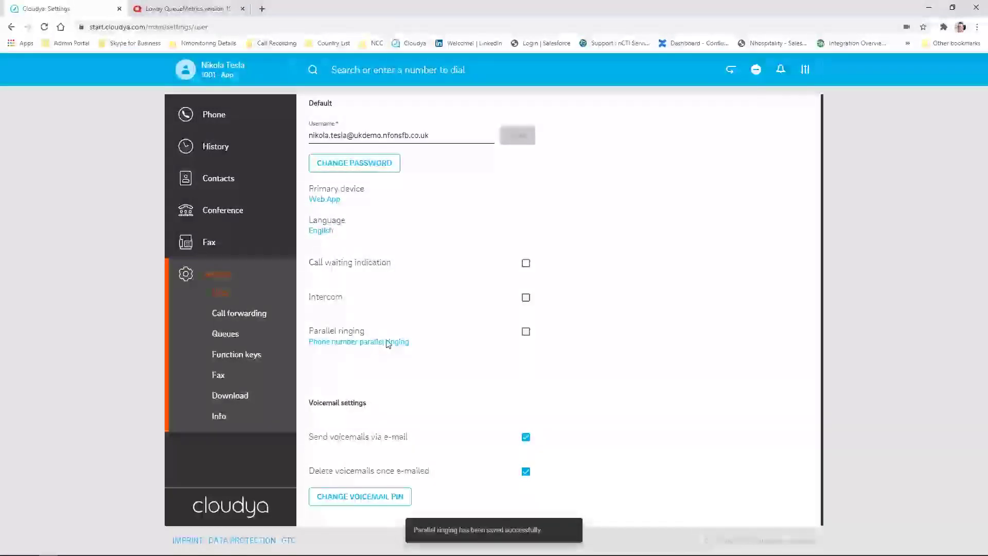
pyautogui.click(386, 342)
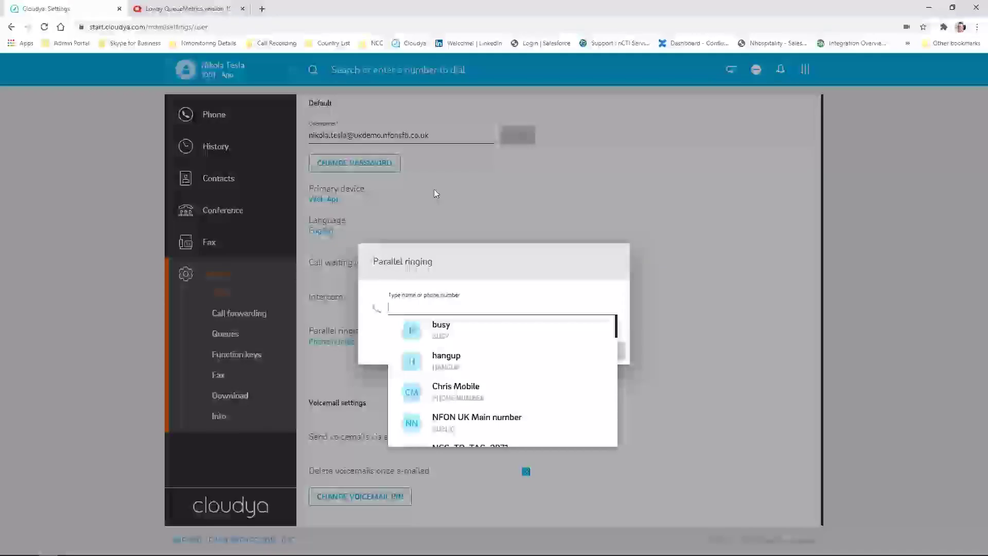
pyautogui.write('+447987656')
pyautogui.click(617, 349)
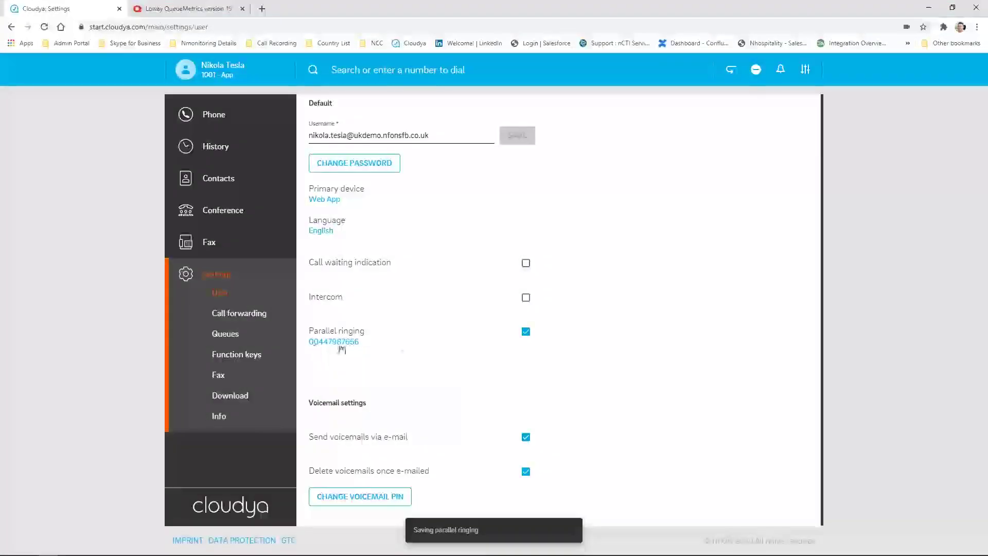
pyautogui.click(526, 332)
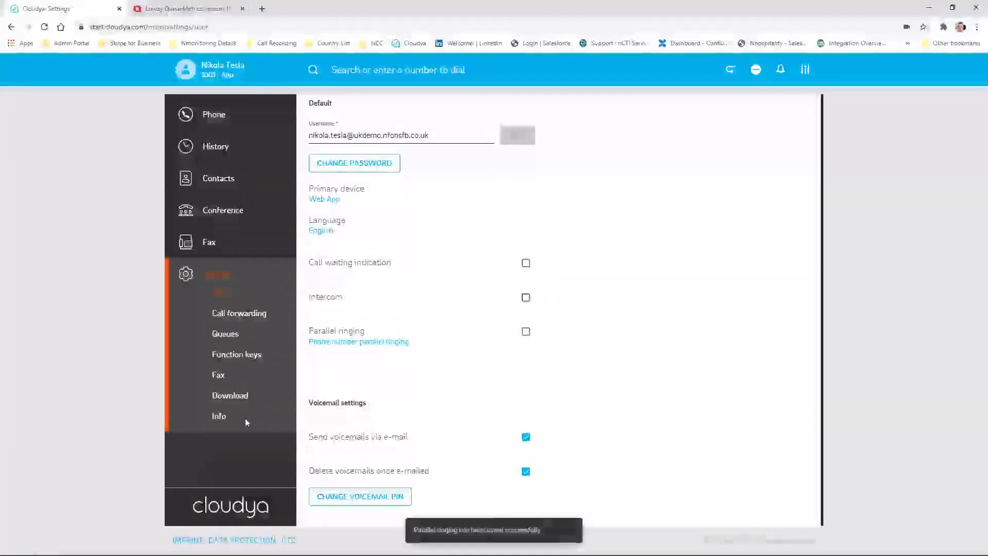
# Glance at the call-with device options and return to the Phone page favourites
pyautogui.click(223, 69)
pyautogui.click(271, 161)
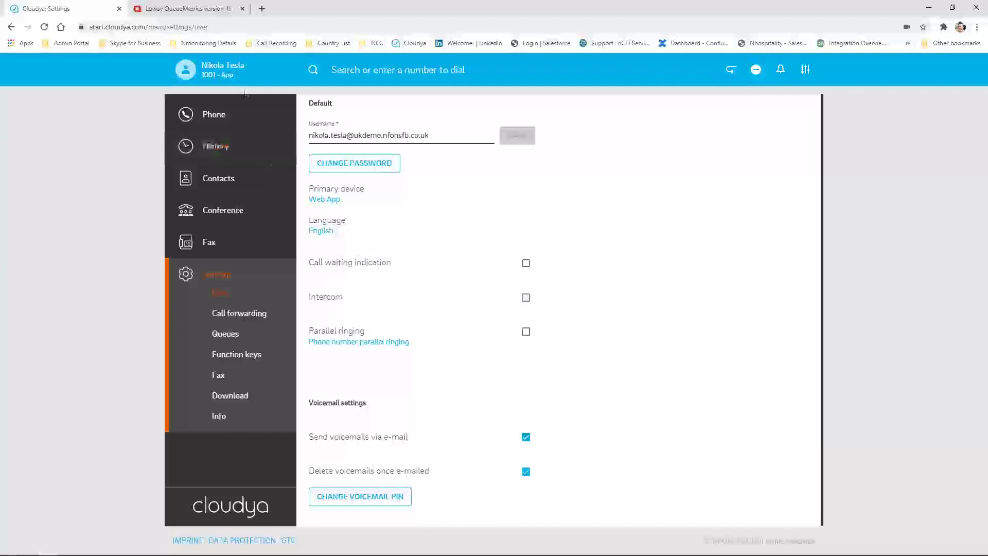
pyautogui.click(231, 115)
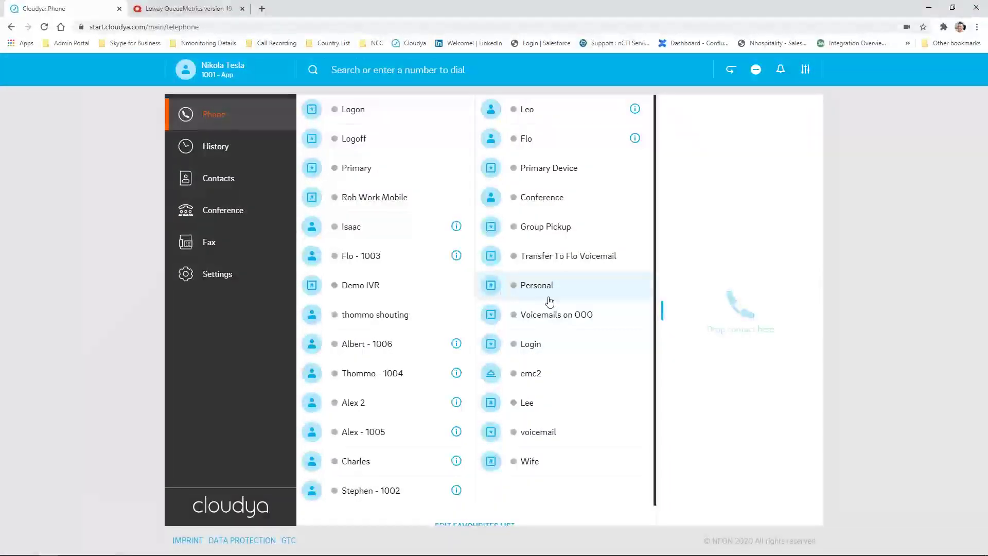
# Set audio input to Microphone Array and audio output to Speakers (USB Audio Device)
pyautogui.click(804, 71)
pyautogui.click(686, 164)
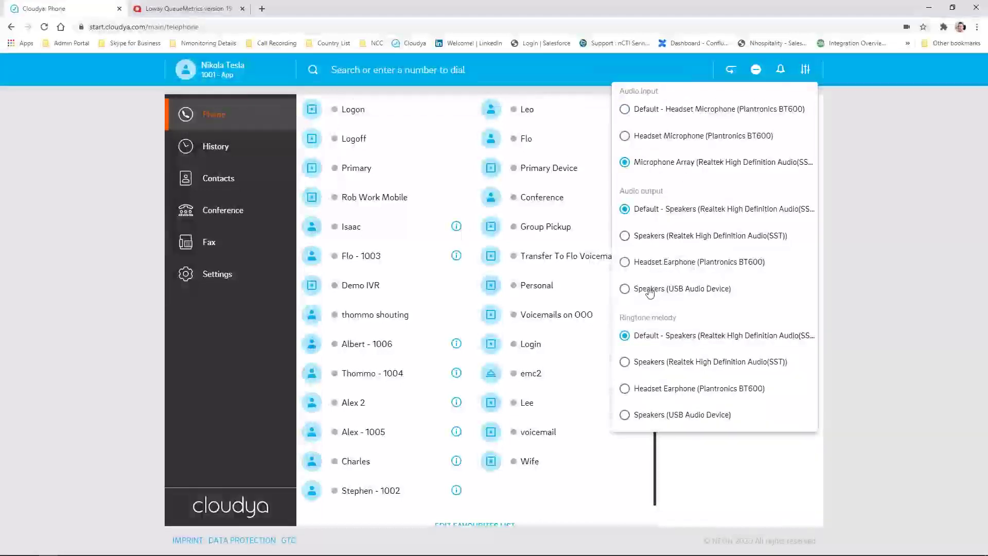
pyautogui.click(647, 287)
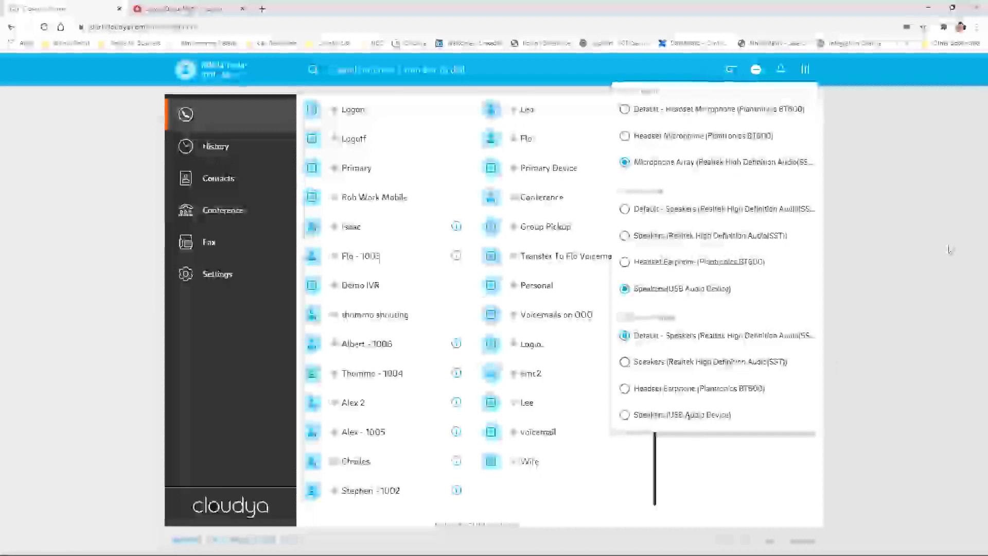
pyautogui.click(688, 433)
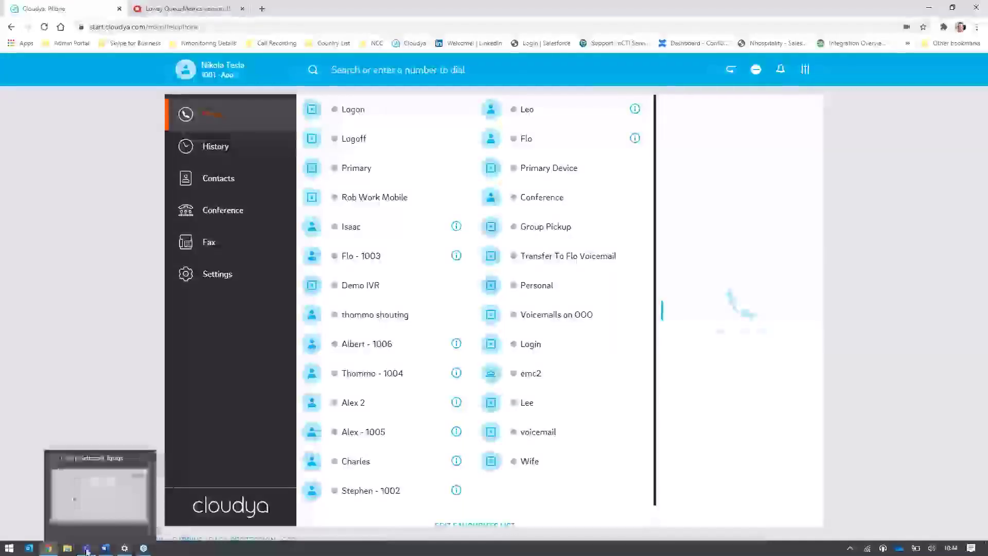
# In Microsoft Teams, call *55 from the dial pad, hang up, and rate the call five stars
pyautogui.click(86, 548)
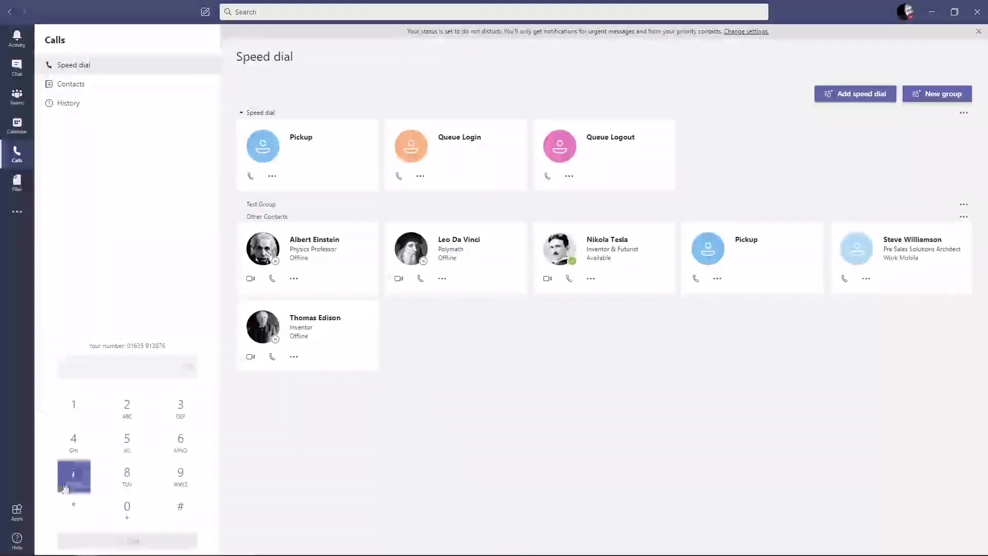
pyautogui.click(66, 513)
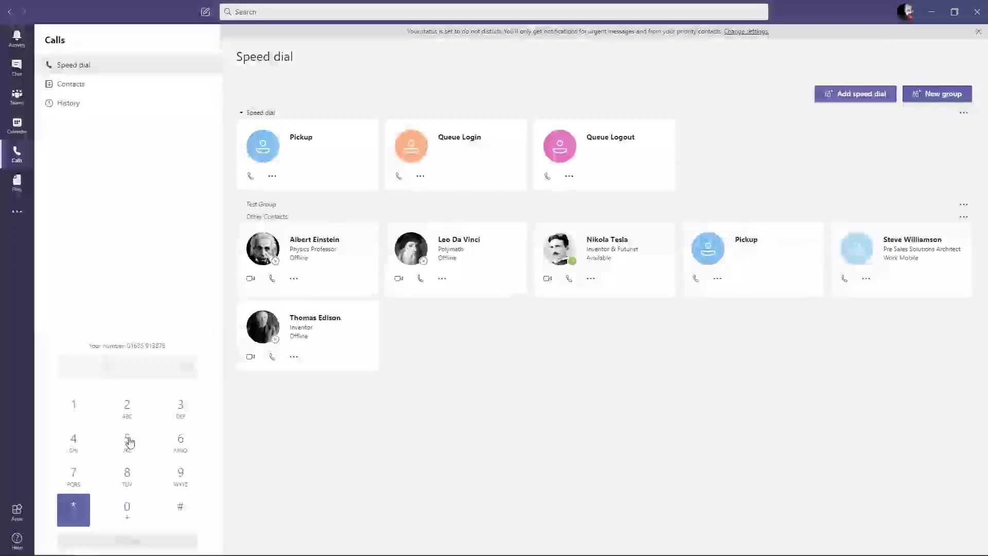
pyautogui.click(128, 442)
pyautogui.click(129, 442)
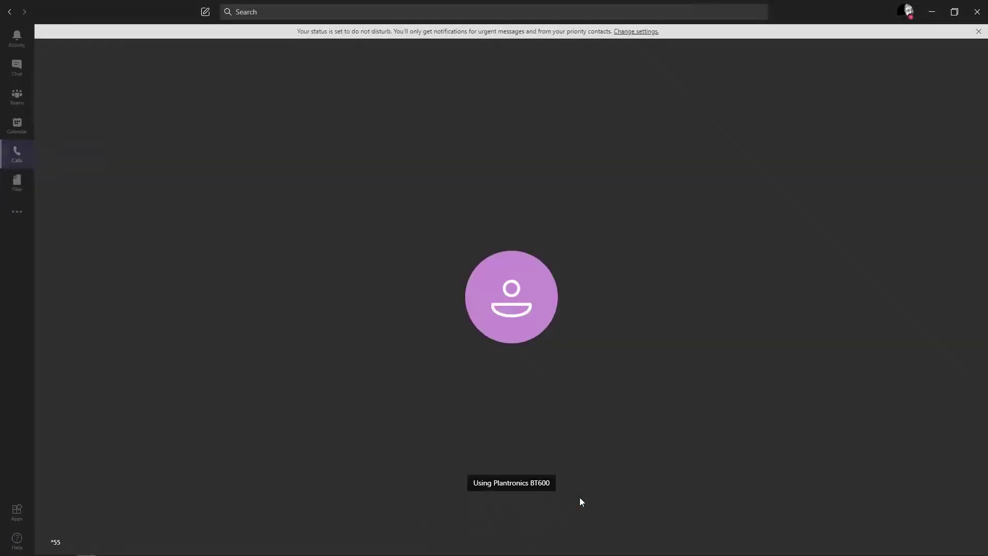
pyautogui.click(555, 494)
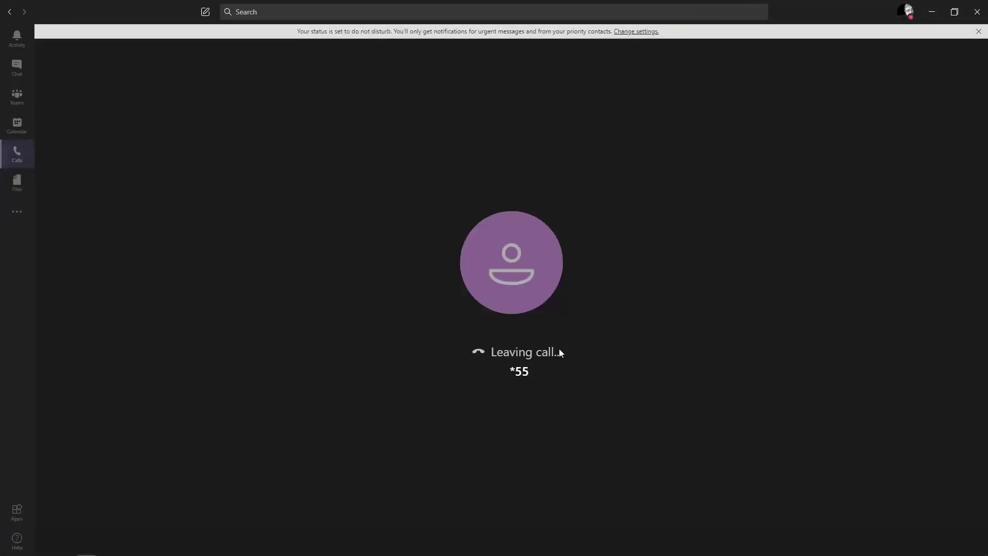
pyautogui.click(550, 259)
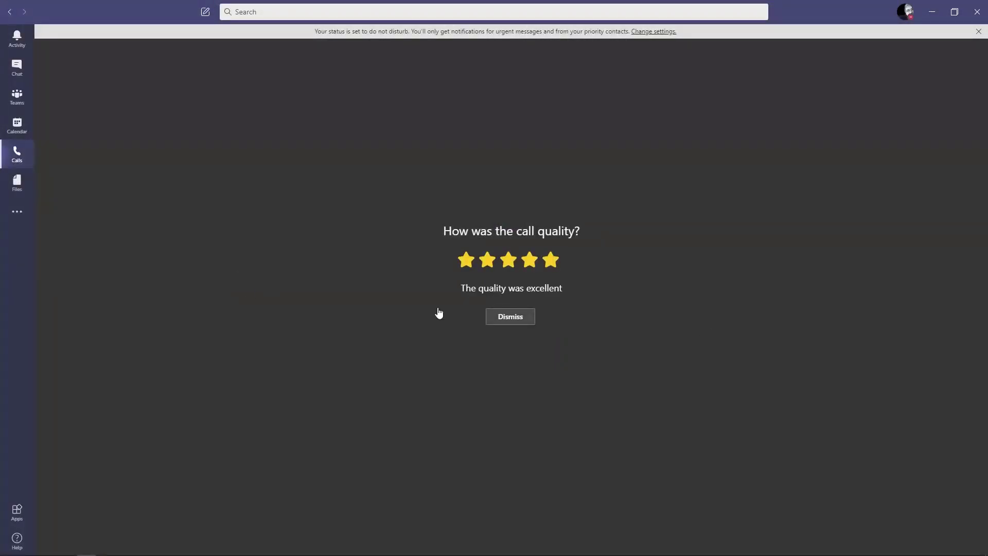
# Dismiss the call-quality prompt, call extension 1001 in Teams (busy), then switch to Cloudya in Chrome
pyautogui.click(509, 317)
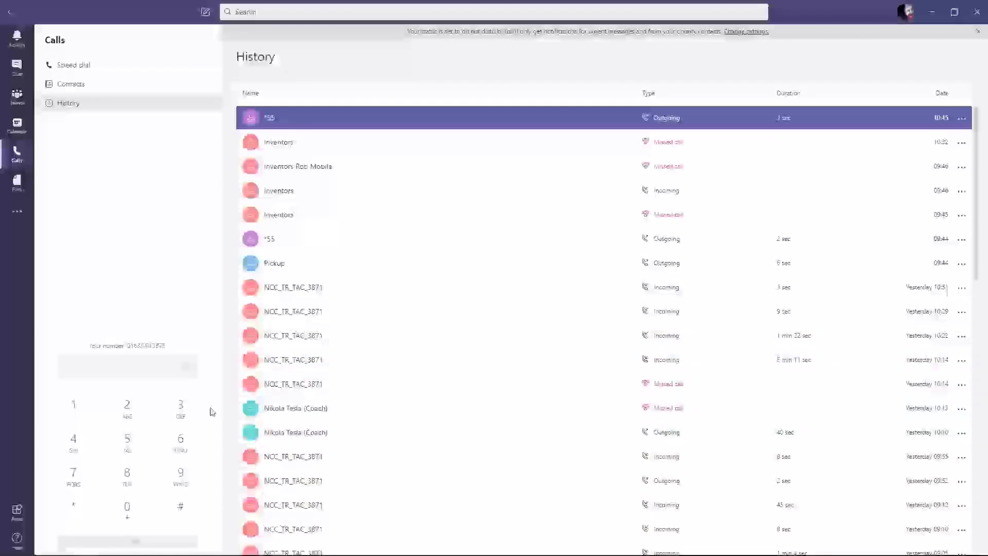
pyautogui.click(132, 508)
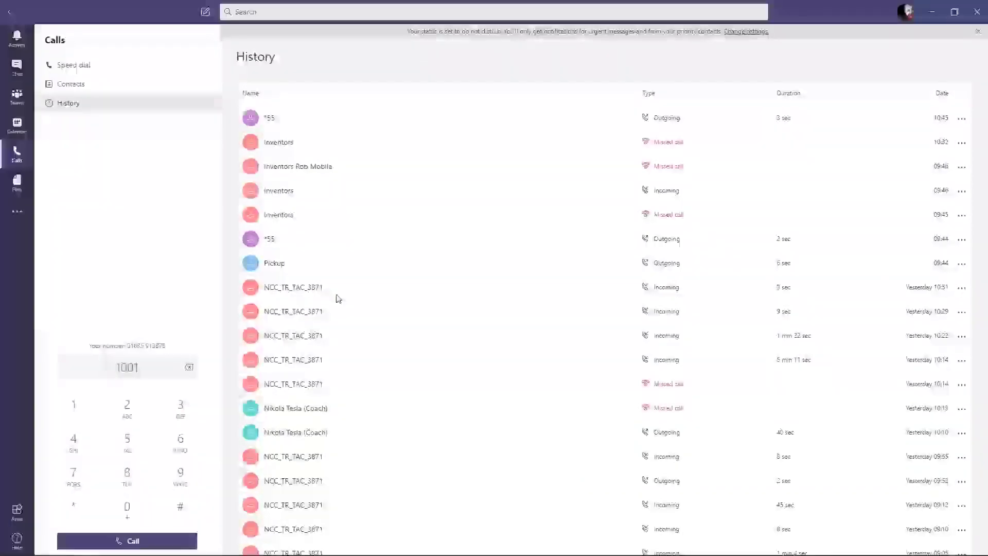
pyautogui.press('Return')
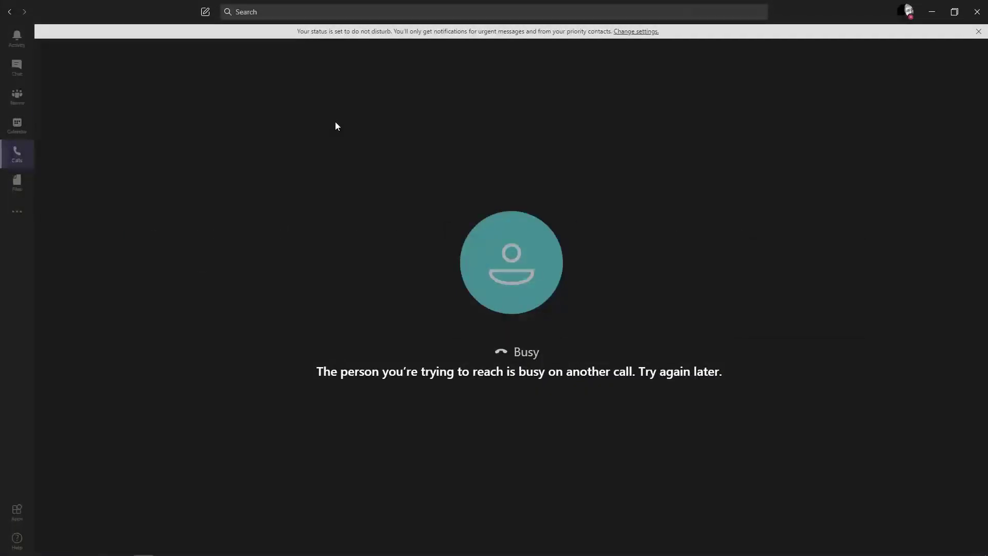
pyautogui.hotkey('alt', 'Tab')
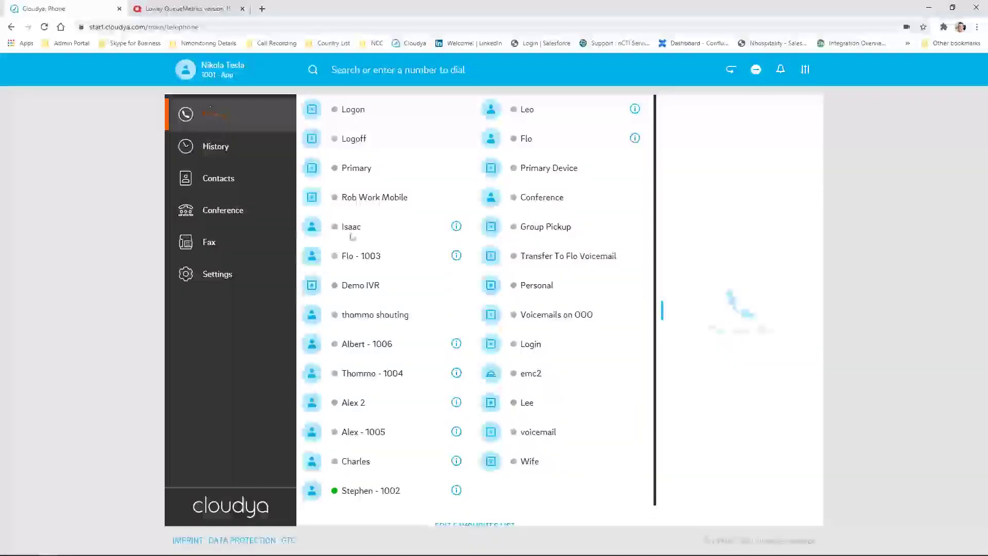
# Open and close the Call with panel under the user name, then minimise Chrome to reveal Teams
pyautogui.click(186, 70)
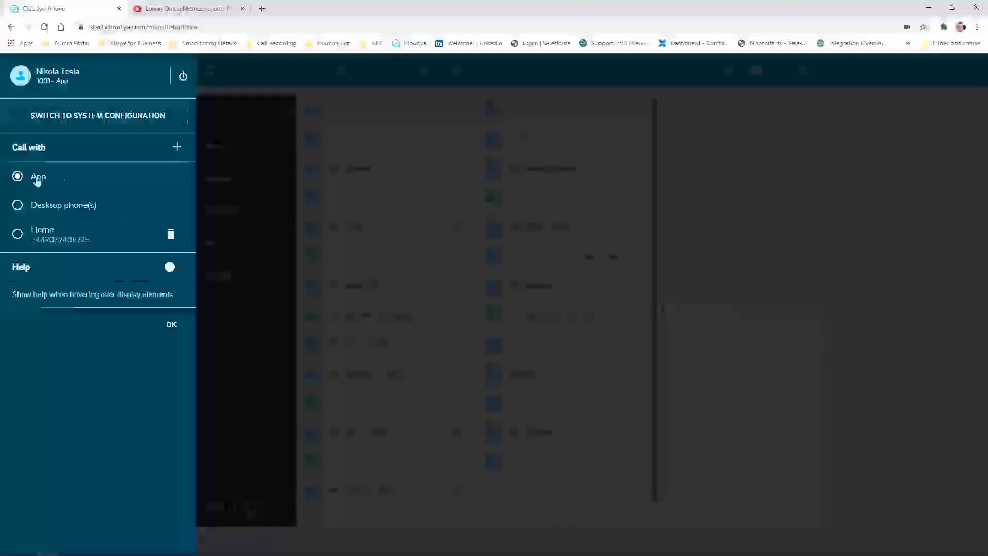
pyautogui.click(249, 232)
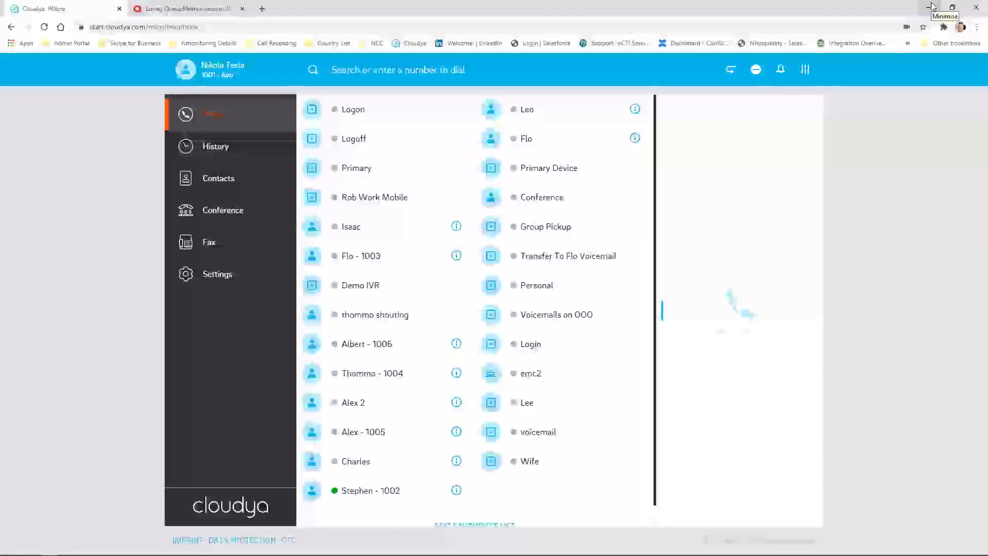
pyautogui.click(932, 6)
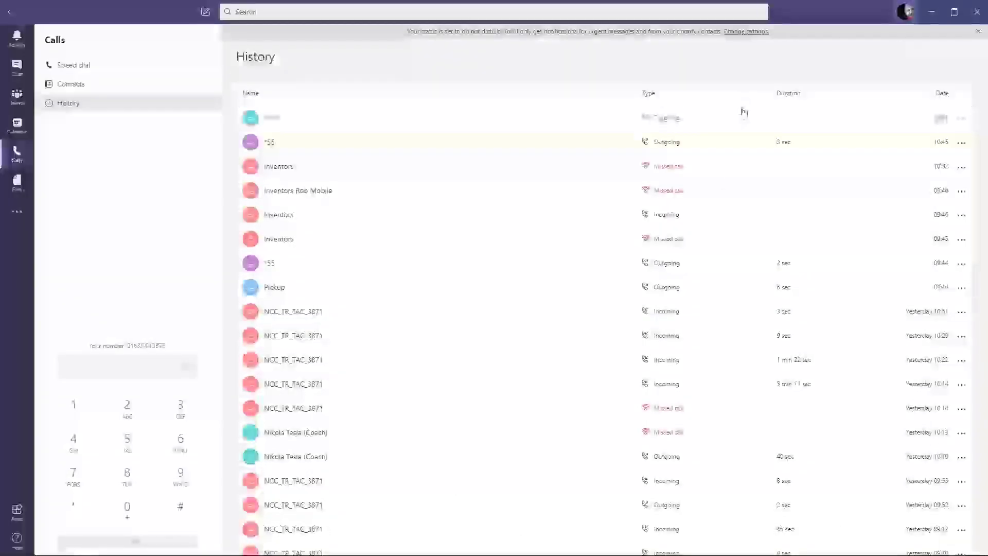
# Change the Teams status from Do not disturb to Available and dismiss the notice
pyautogui.click(789, 168)
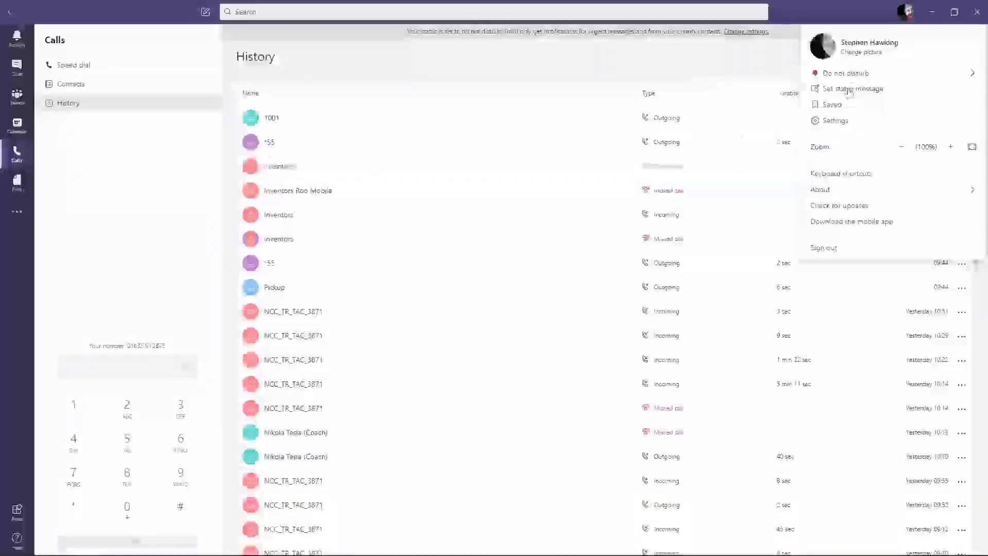
pyautogui.moveTo(844, 72)
pyautogui.click(727, 75)
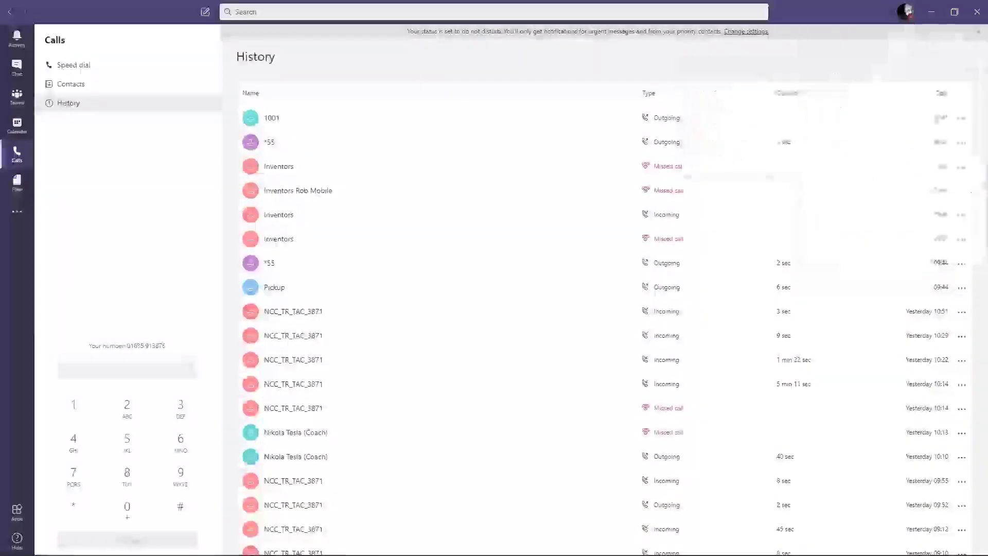
pyautogui.click(296, 176)
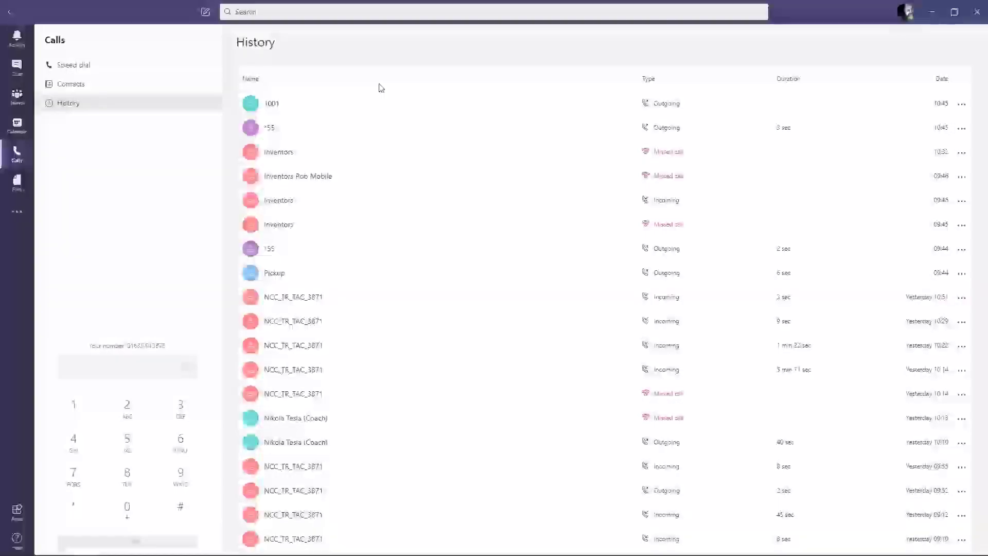
# Select the *55 and Inventors entries in call history, then accept the incoming Inventors call
pyautogui.click(423, 137)
pyautogui.click(439, 147)
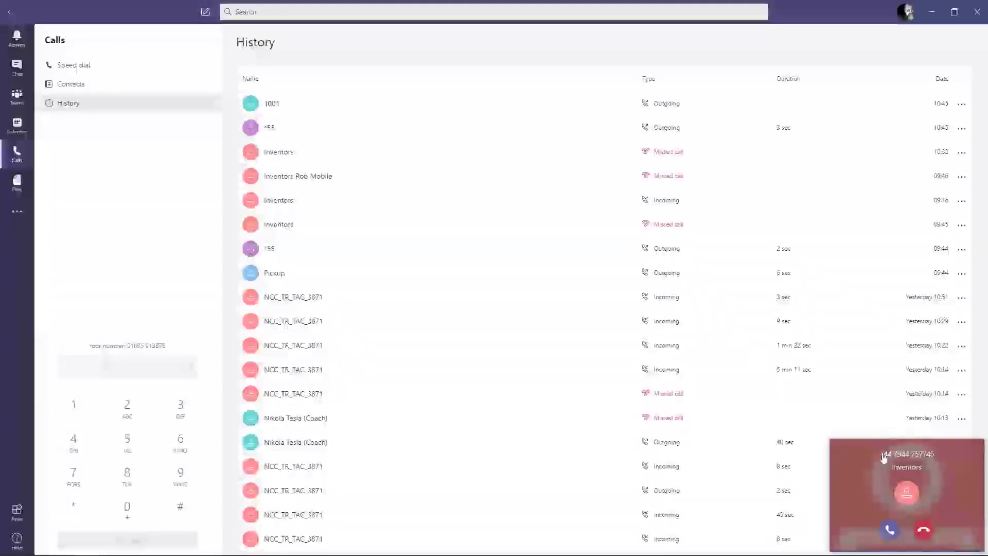
pyautogui.click(889, 530)
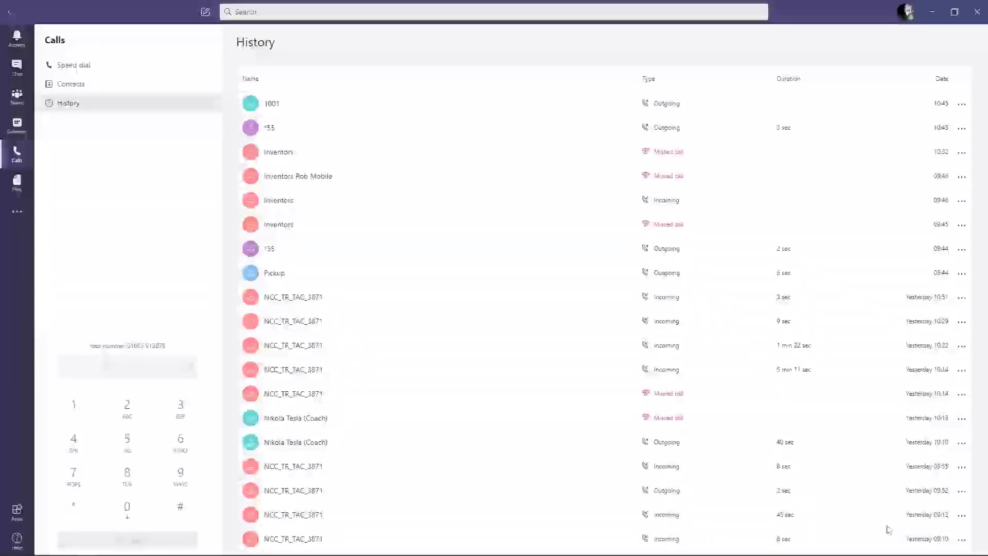